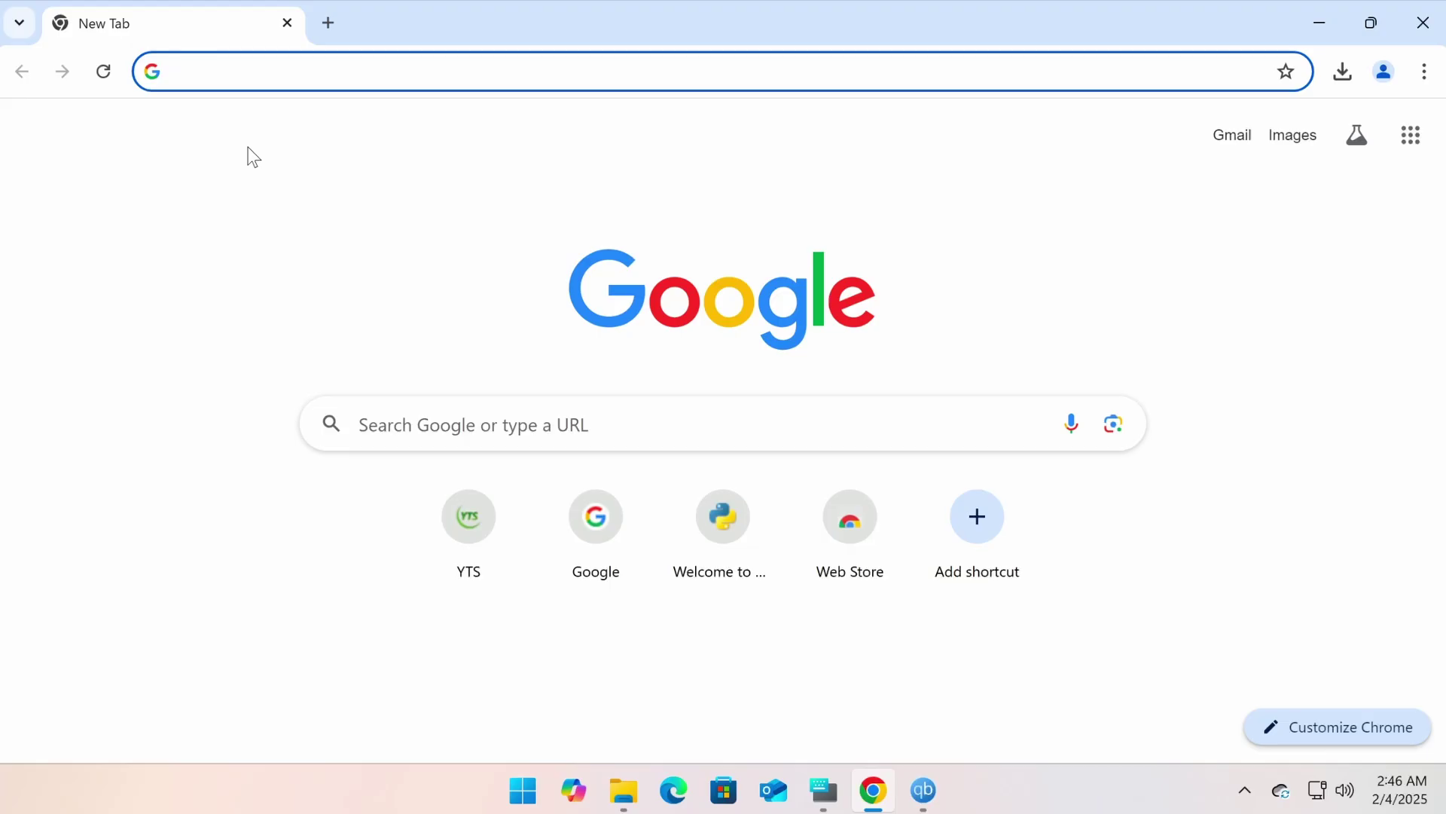
Step: Go to Google and search for 'best torrent sites'
{"action": "type", "text": "google"}
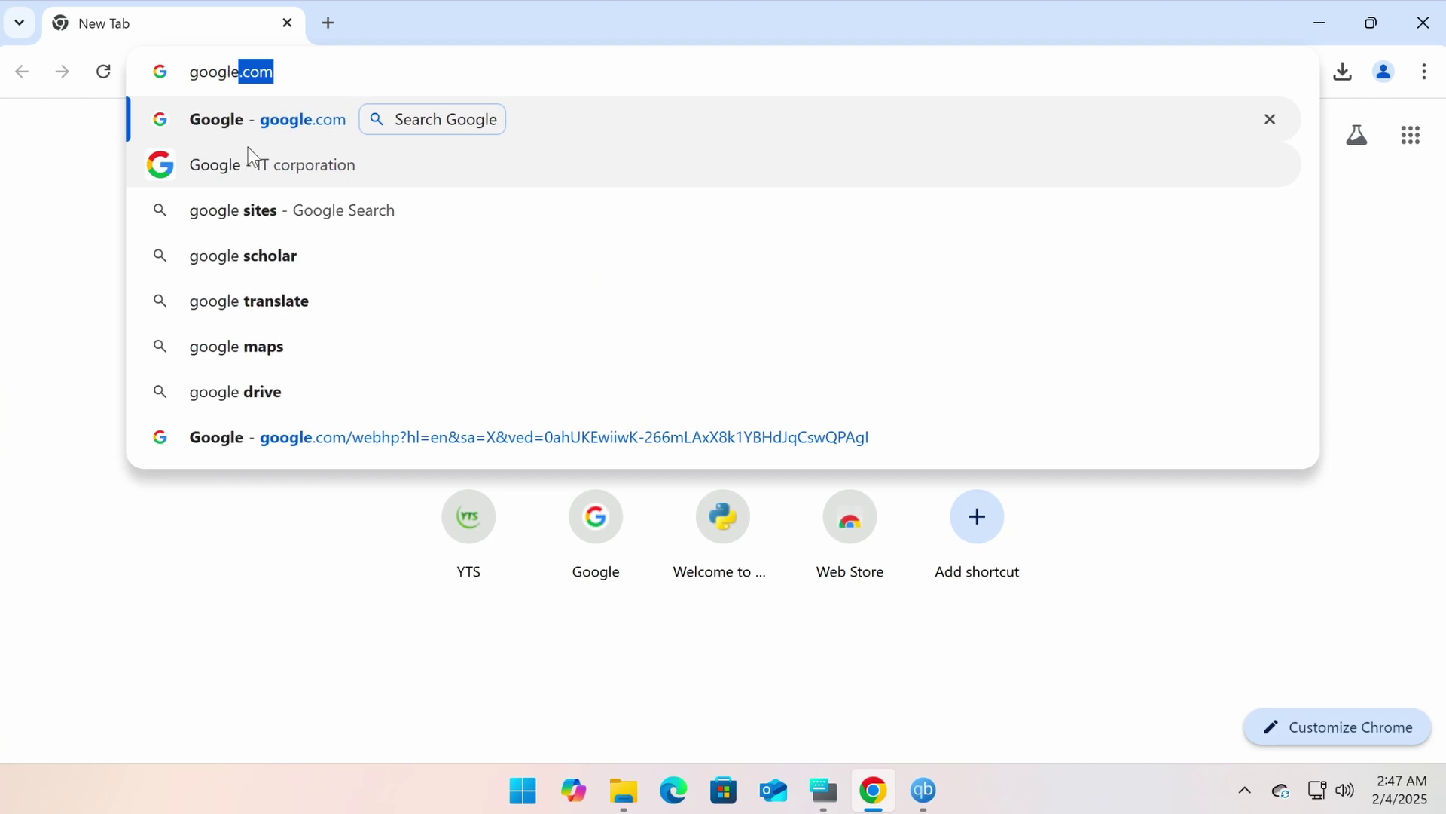
{"action": "key", "text": "Return"}
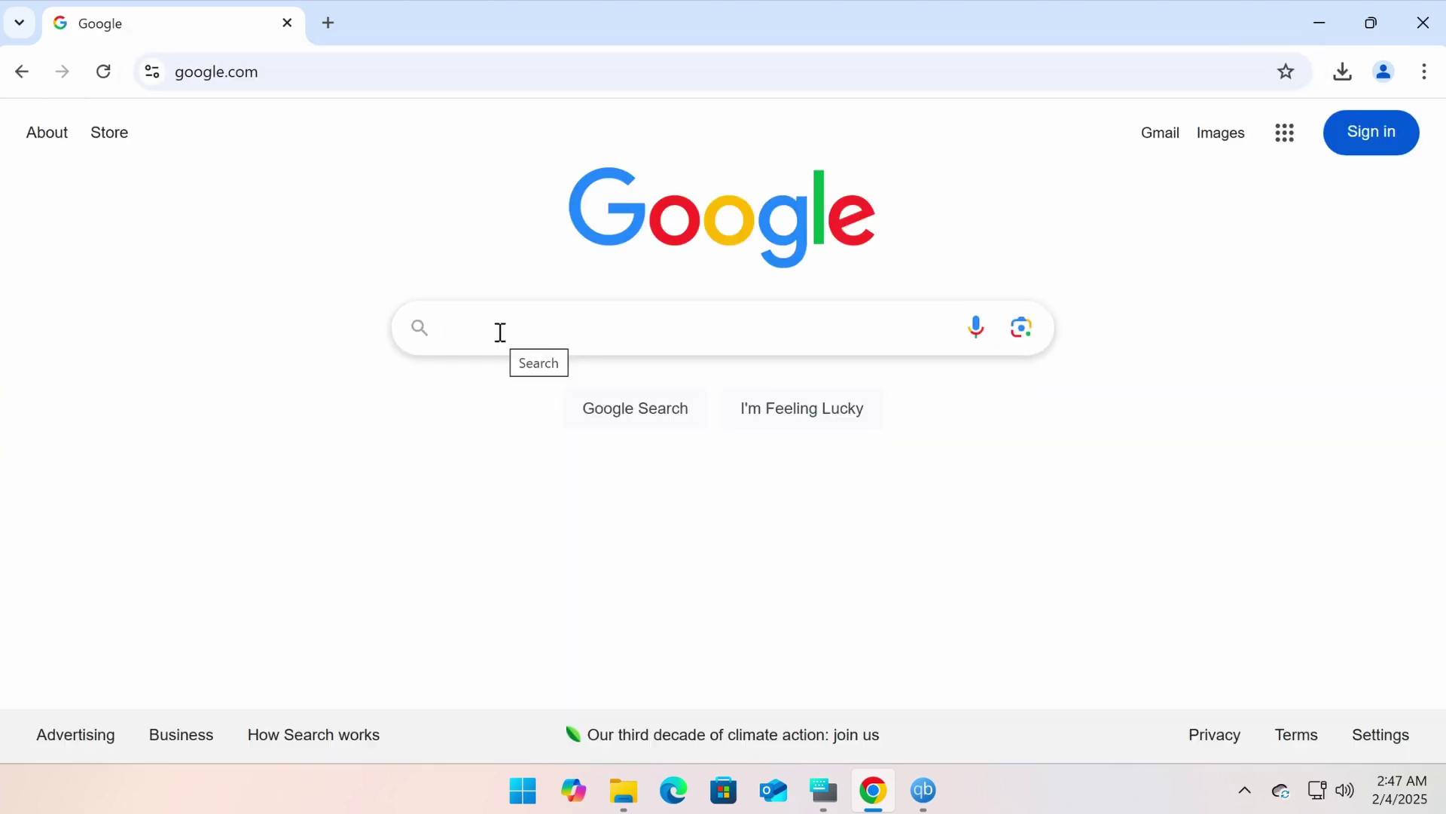
{"action": "type", "text": "best torrent sites"}
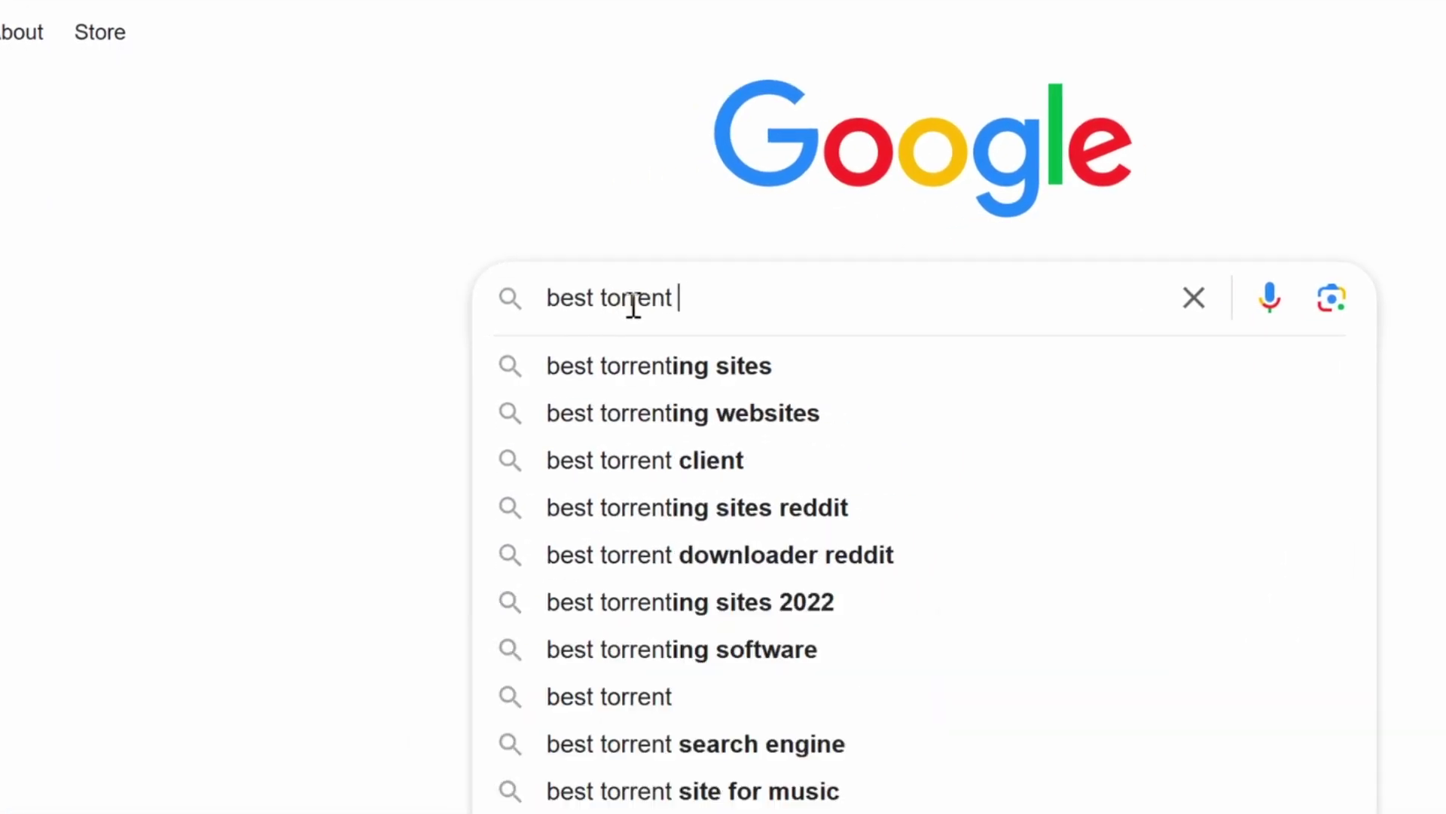
{"action": "key", "text": "Return"}
Step: Search 'most popular torrenting sites' and send the 720p WEB movie's magnet link to qBittorrent
{"action": "left_click_drag", "start_coordinate": [520, 62], "coordinate": [250, 52]}
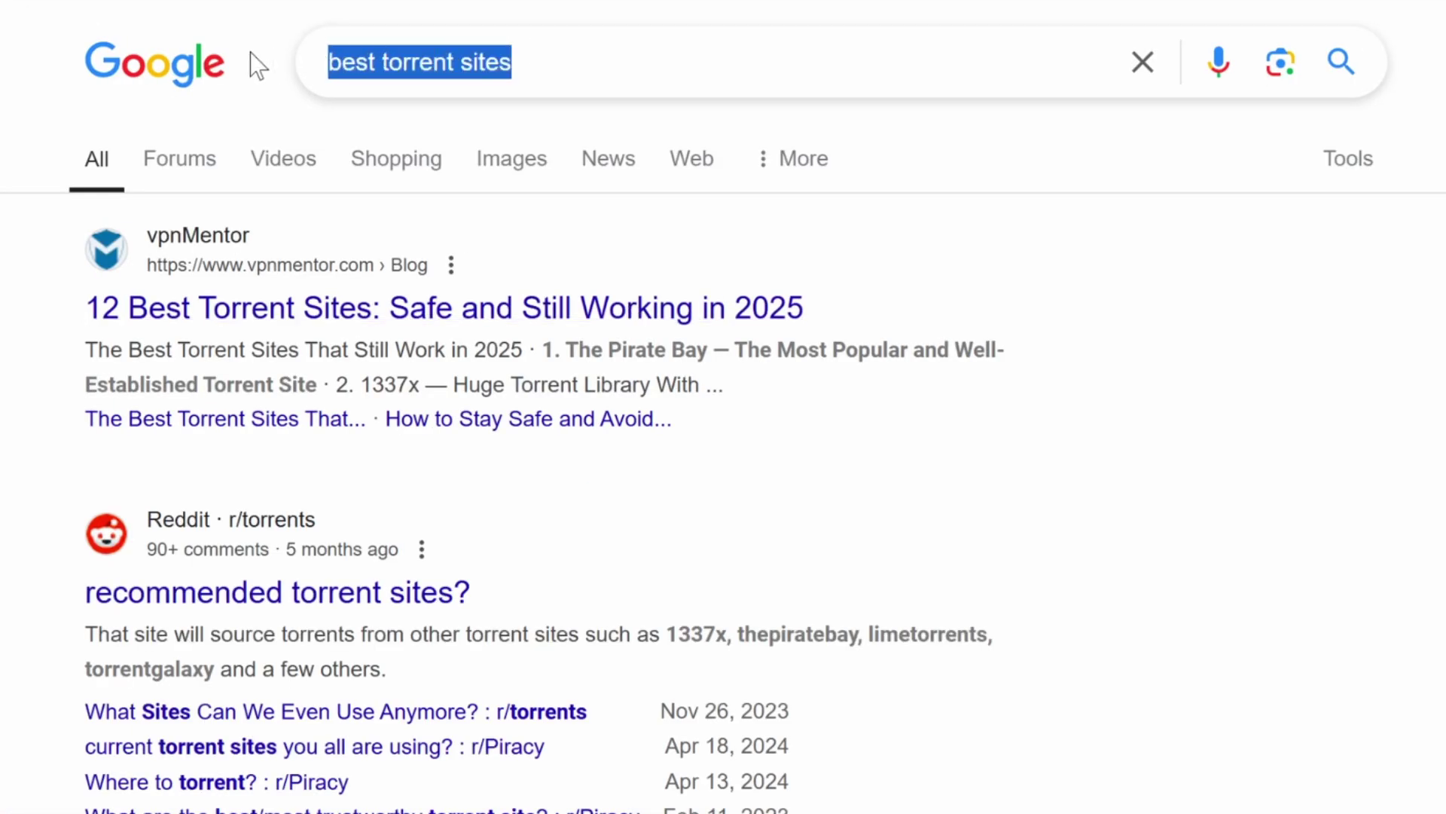
{"action": "type", "text": "most popular to"}
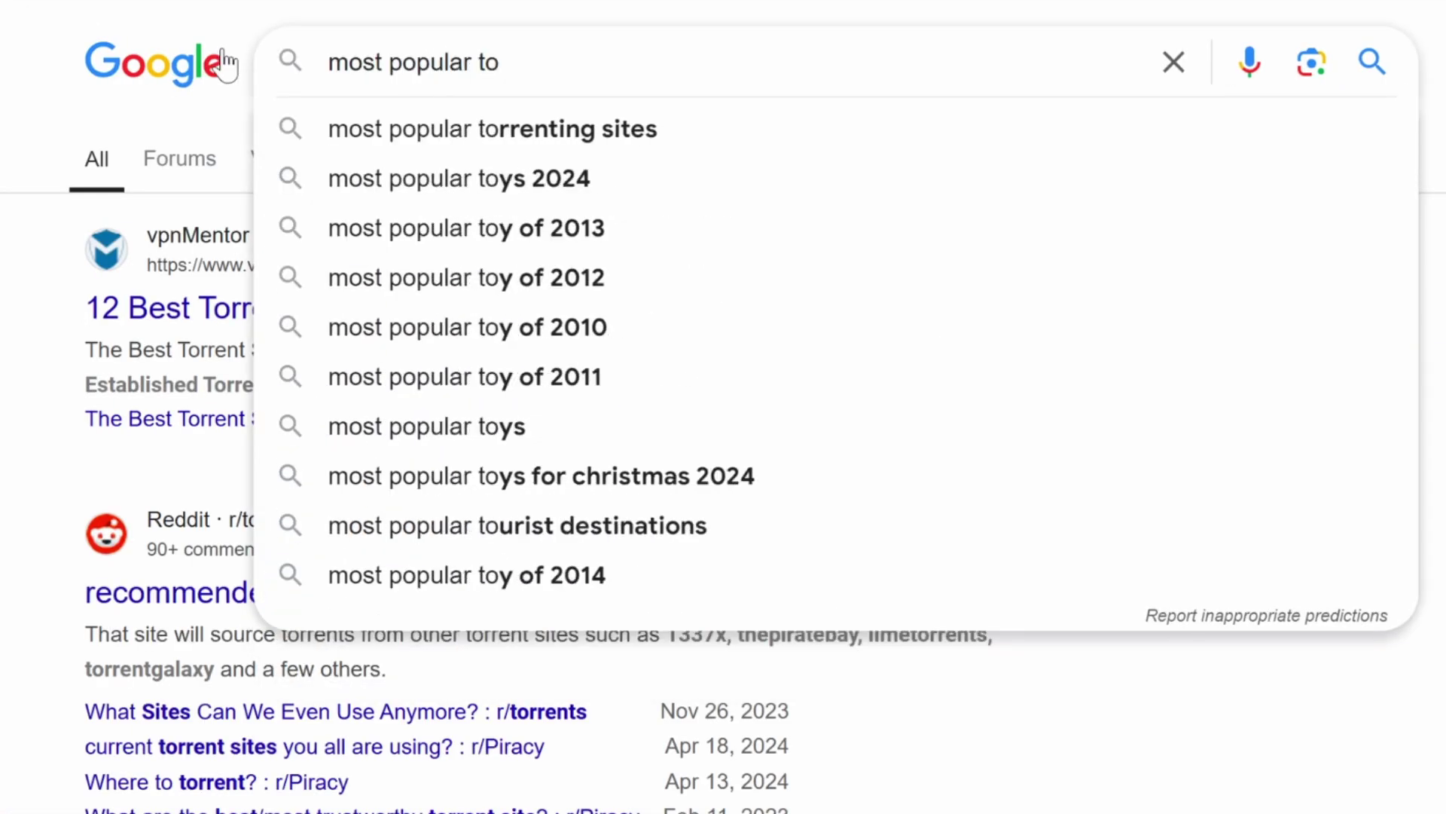
{"action": "key", "text": "Down"}
{"action": "key", "text": "Return"}
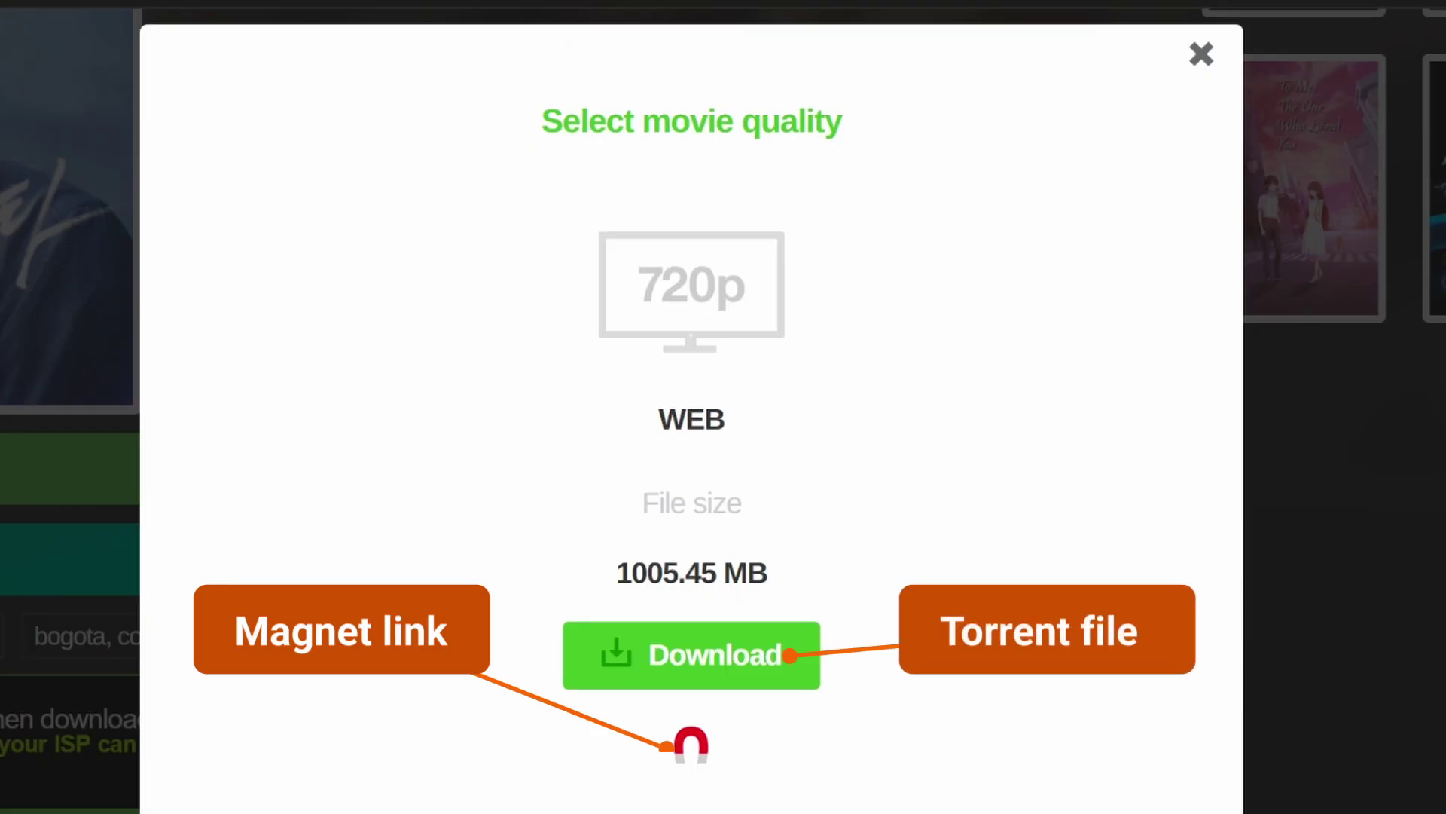
{"action": "left_click", "coordinate": [700, 749]}
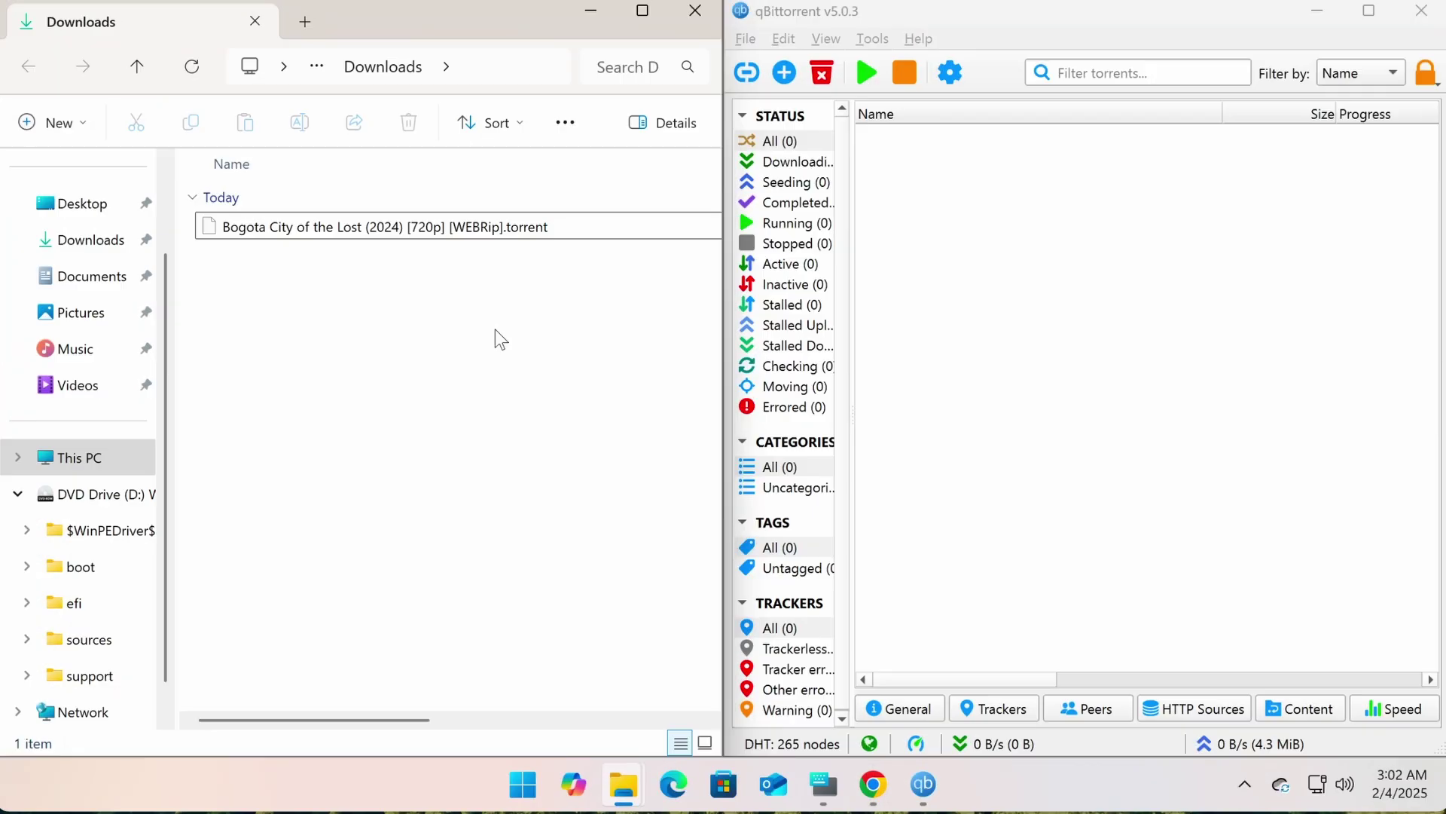
Step: Add the Bogota City of the Lost .torrent file from Downloads via File > Add Torrent File
{"action": "left_click_drag", "start_coordinate": [242, 229], "coordinate": [1168, 318]}
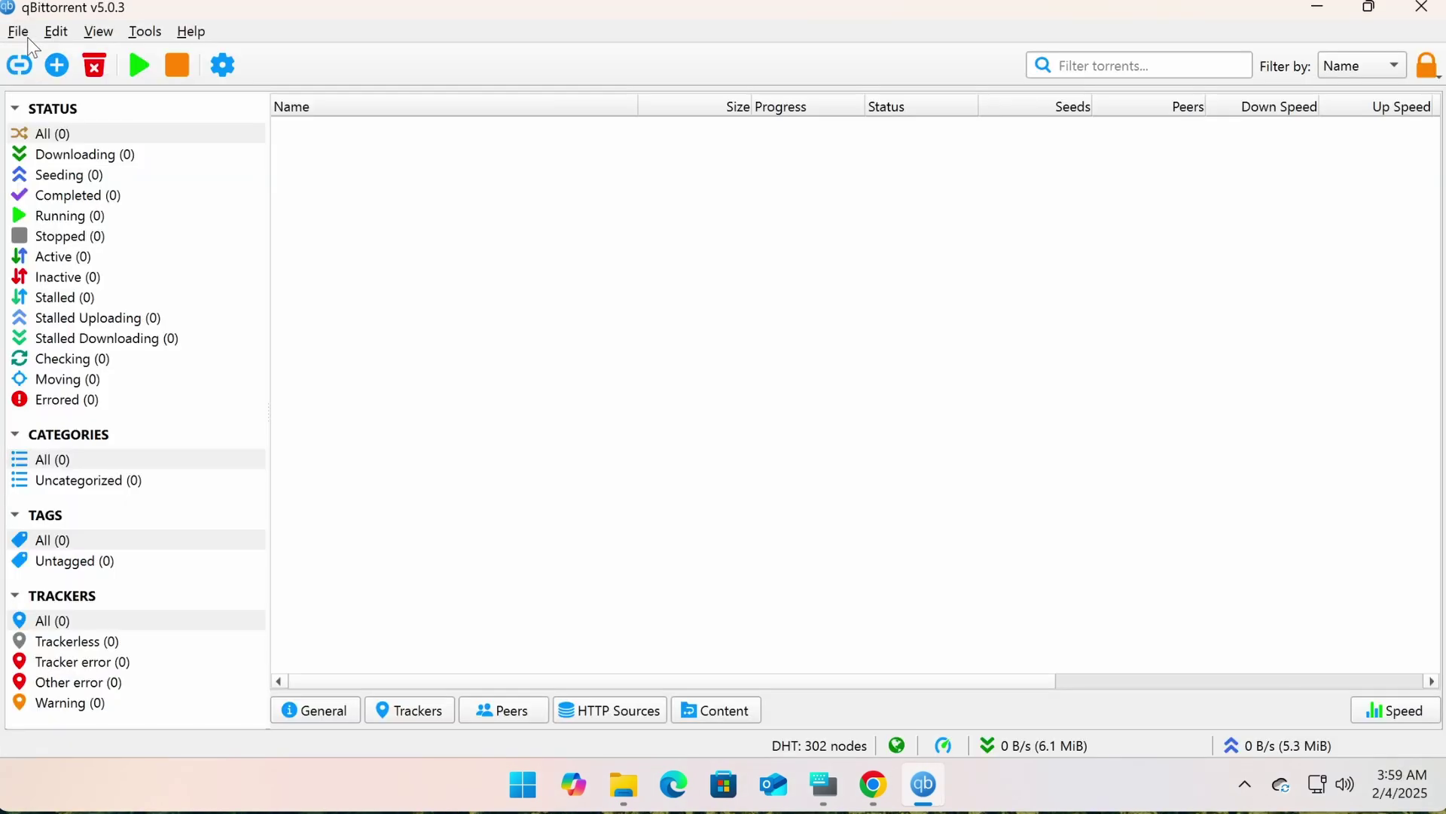
{"action": "left_click", "coordinate": [21, 35]}
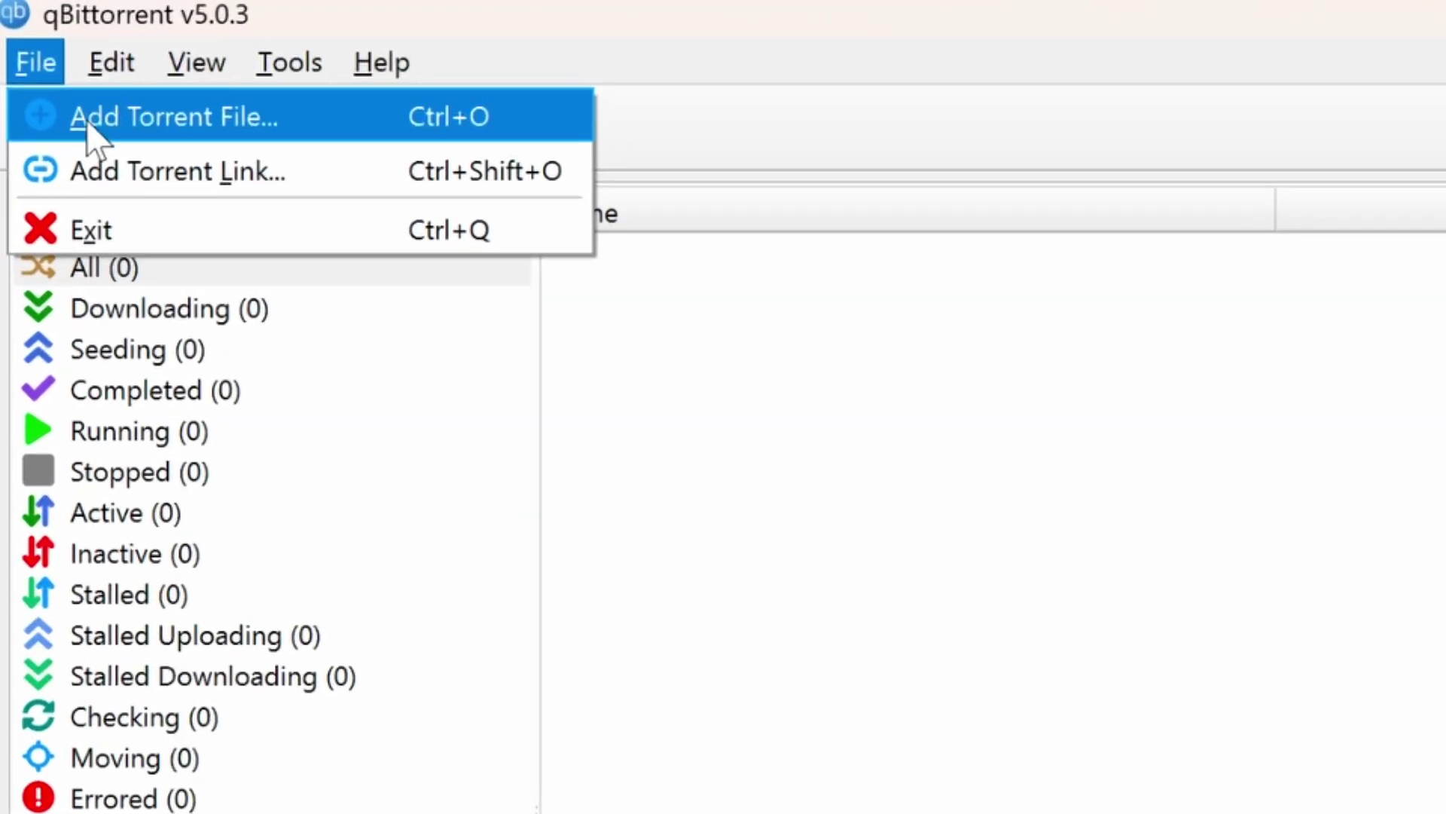
{"action": "left_click", "coordinate": [87, 125]}
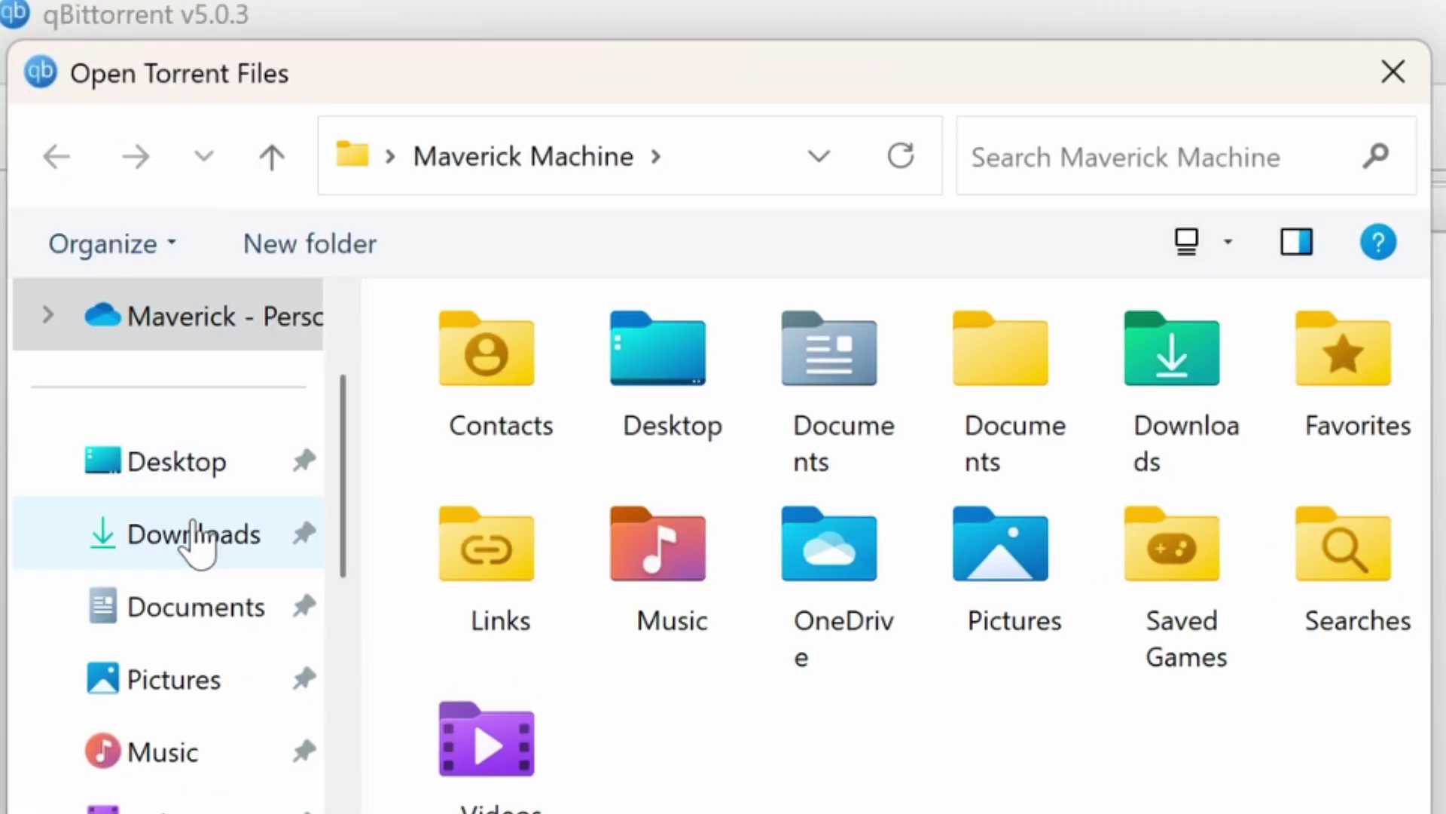
{"action": "left_click", "coordinate": [194, 535]}
{"action": "left_click", "coordinate": [527, 444]}
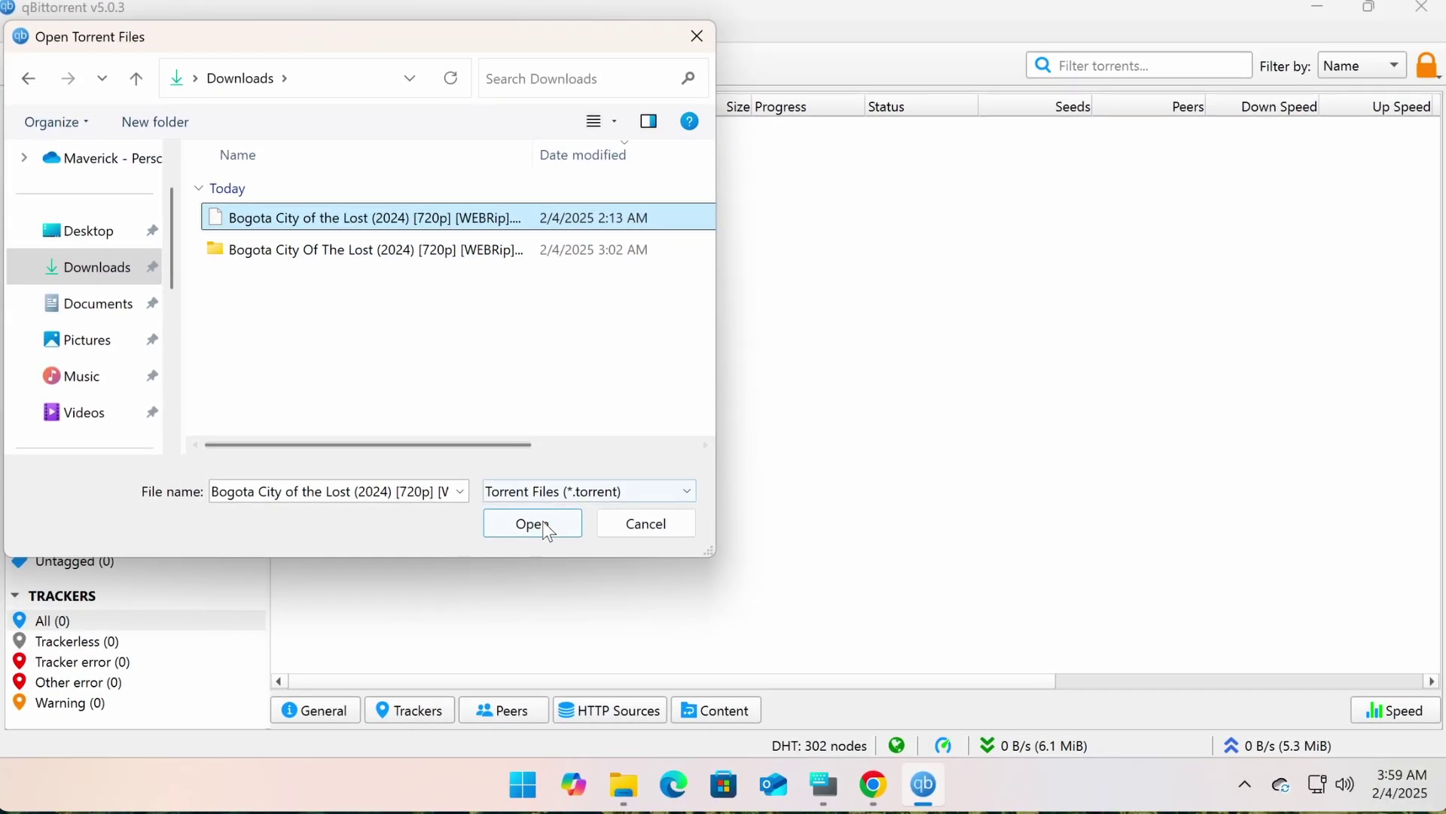
{"action": "left_click", "coordinate": [565, 552]}
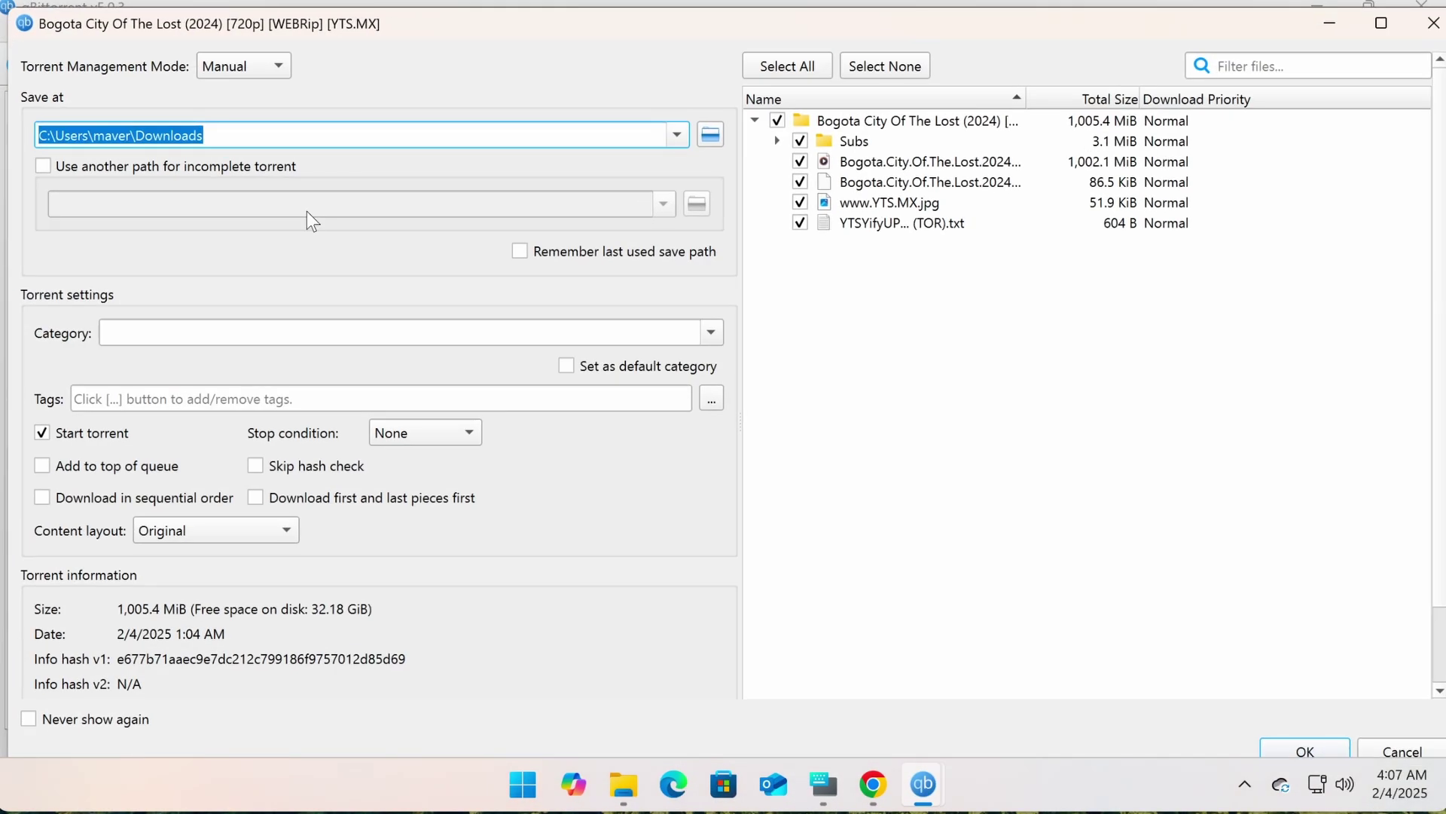
Step: Save to the Desktop with only the 1,002.1 MiB movie file selected, and start downloading
{"action": "left_click", "coordinate": [709, 138]}
{"action": "left_click", "coordinate": [97, 250]}
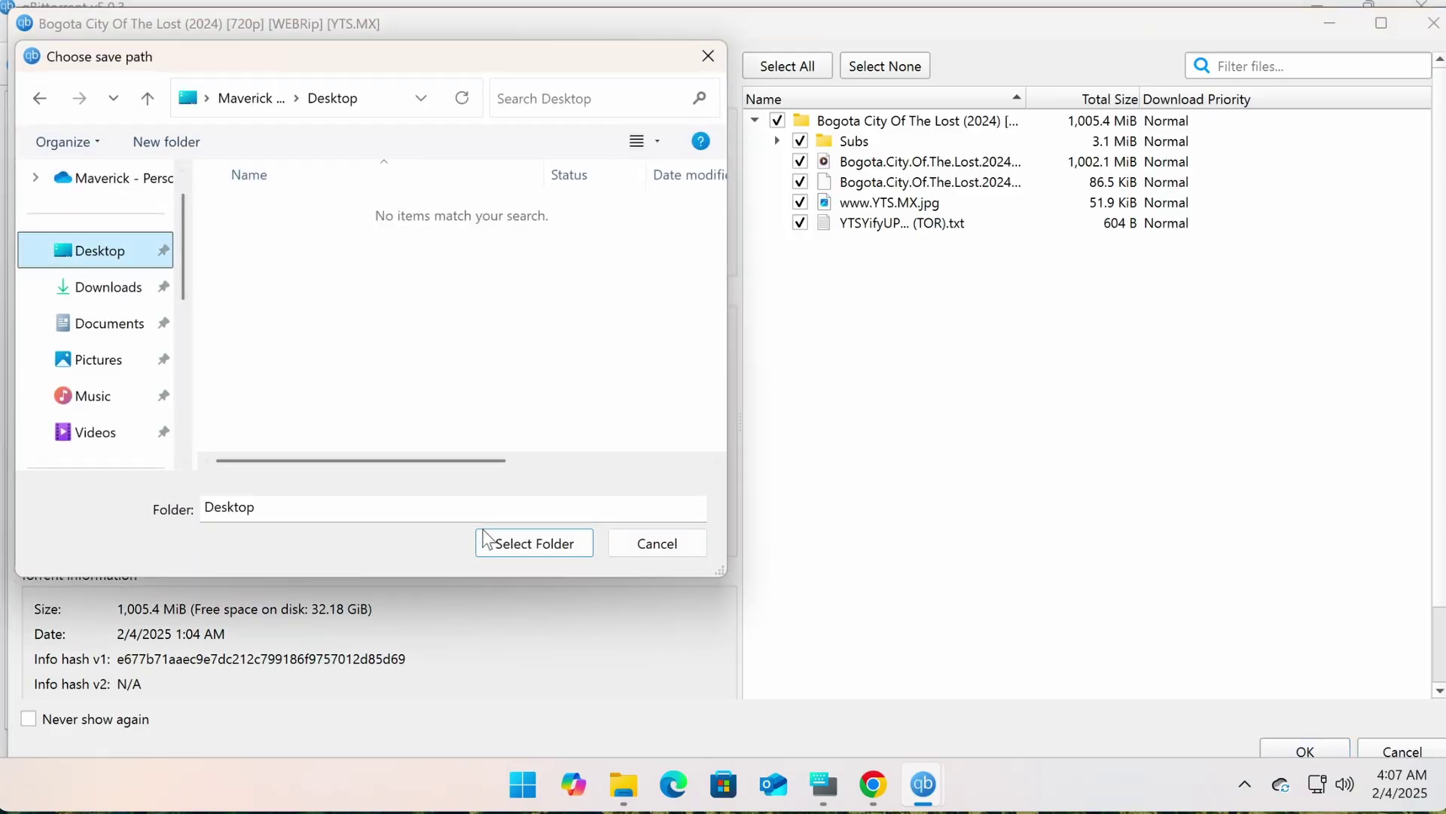
{"action": "left_click", "coordinate": [530, 542]}
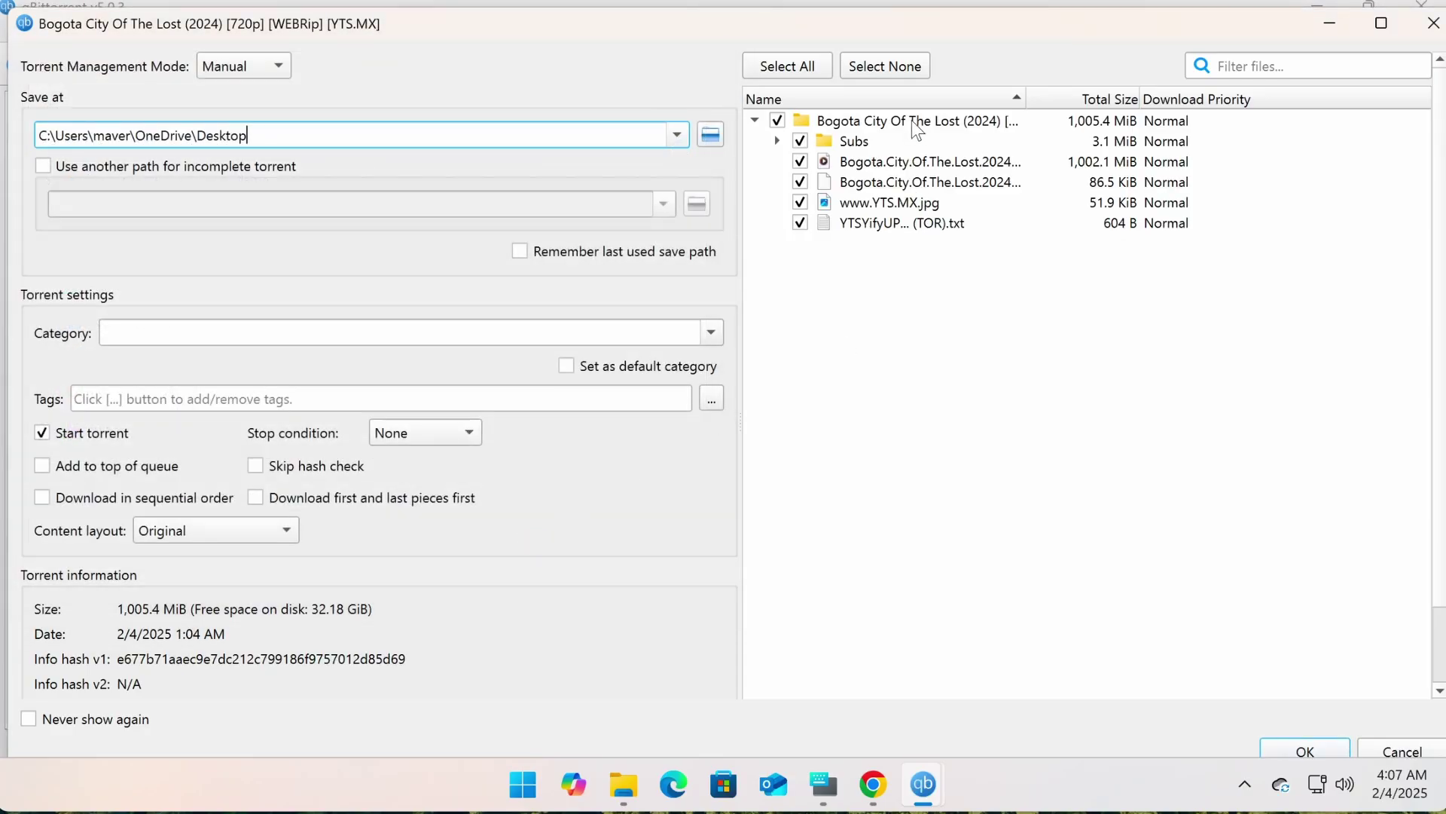
{"action": "left_click", "coordinate": [777, 121]}
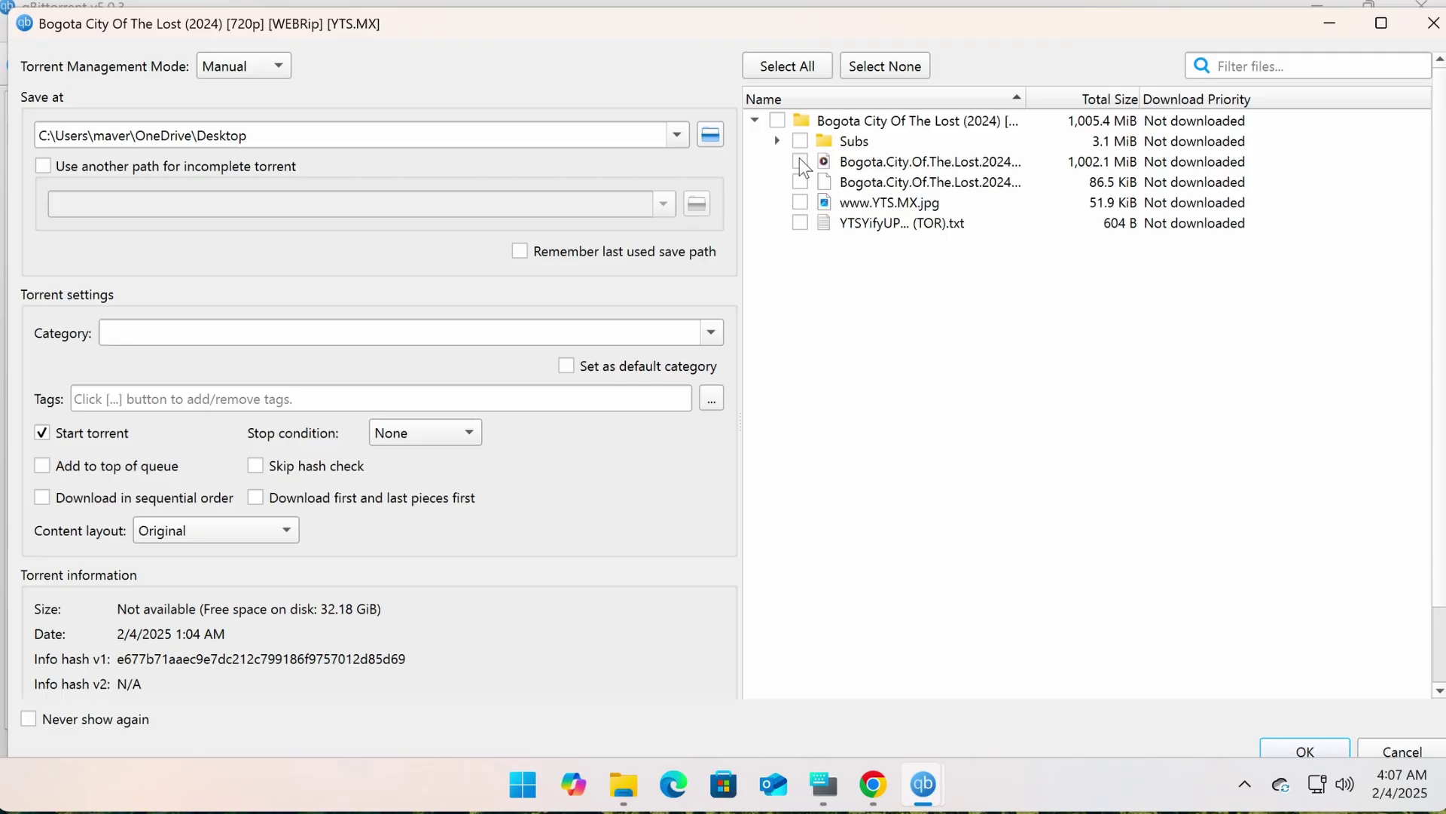
{"action": "left_click", "coordinate": [800, 162]}
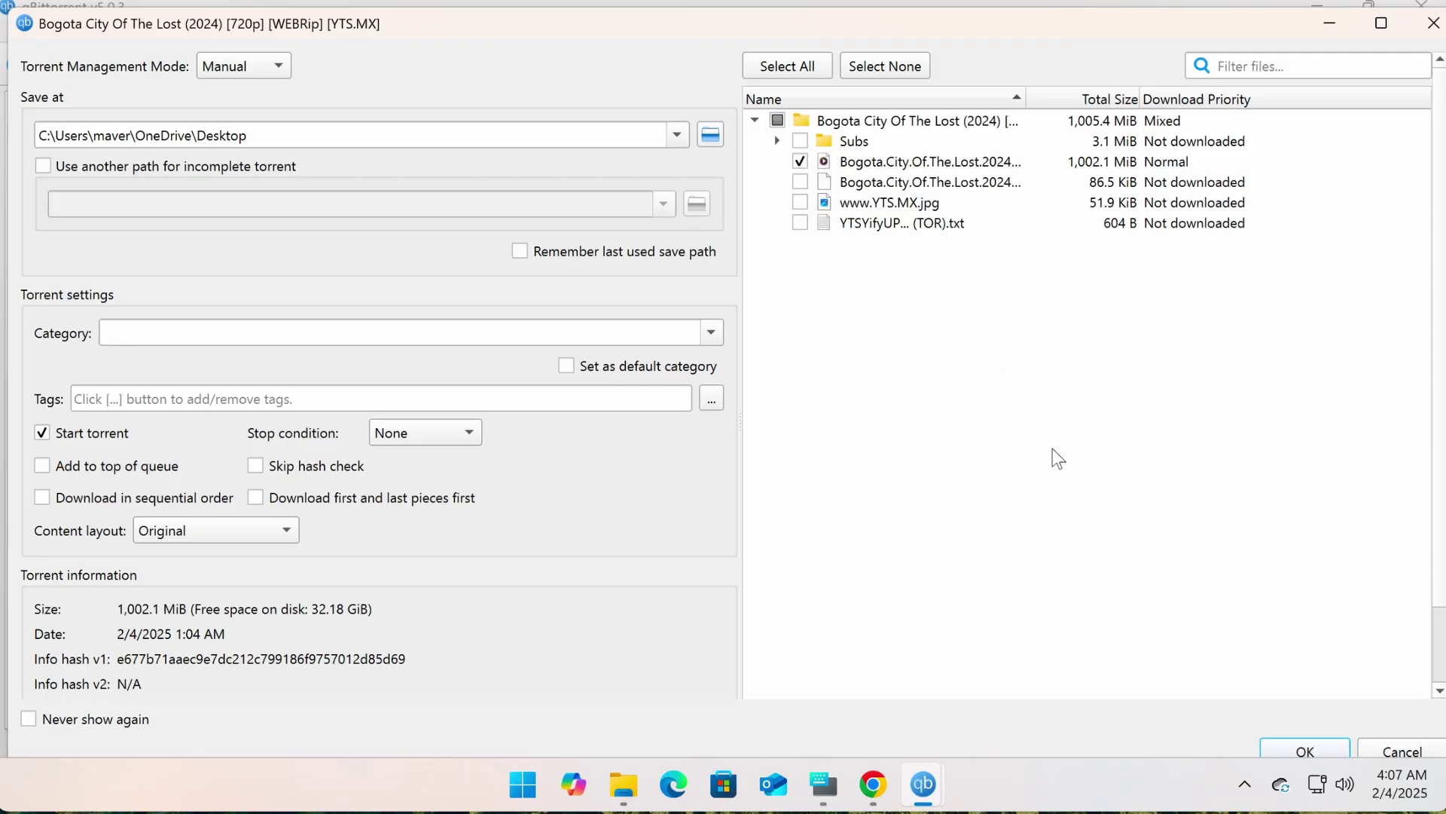
{"action": "left_click", "coordinate": [1305, 751]}
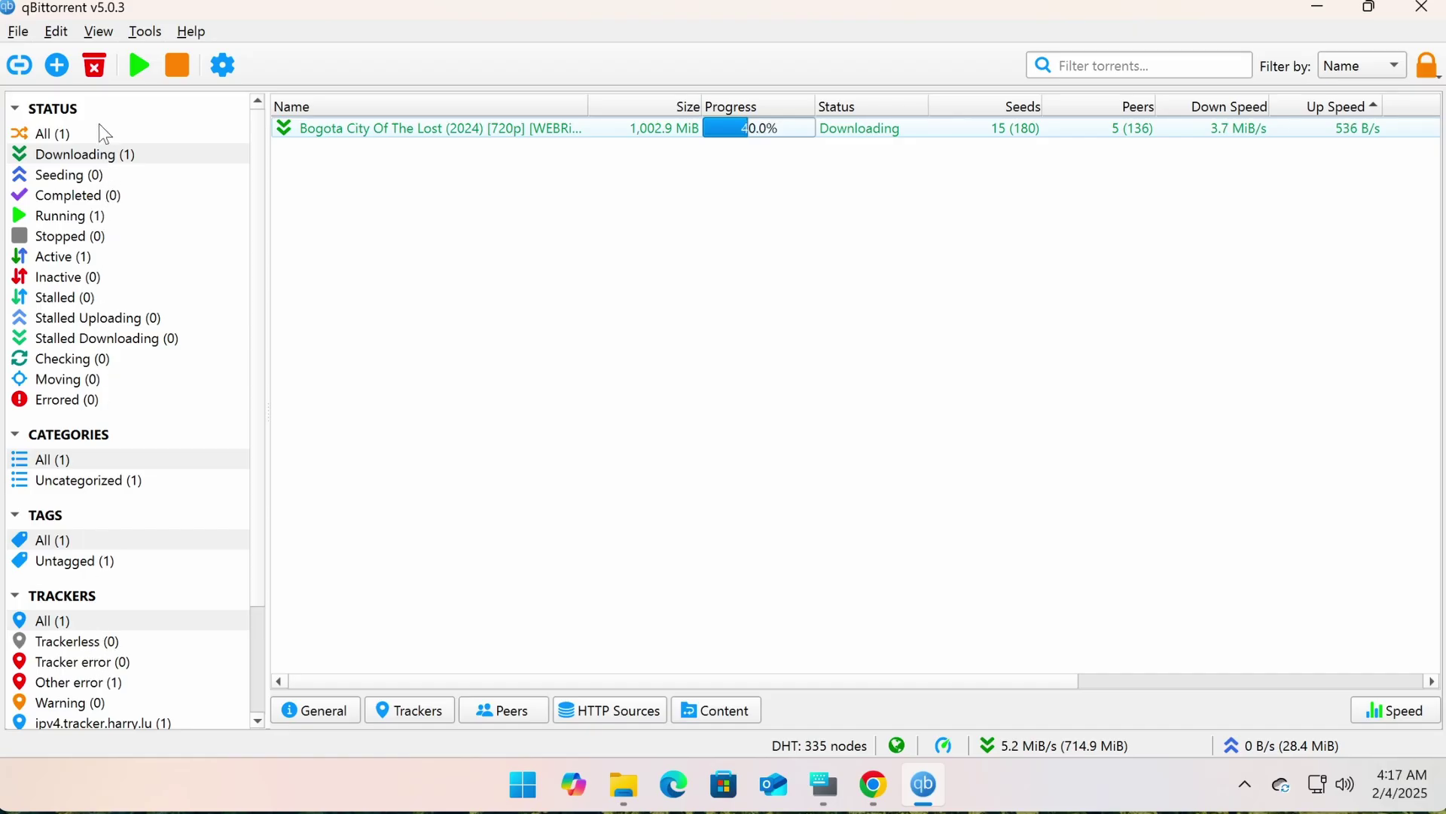
Step: Cycle through the Downloading, Seeding, Completed, Stopped and Active filters, then return to All (1)
{"action": "left_click", "coordinate": [16, 108]}
{"action": "left_click", "coordinate": [16, 109]}
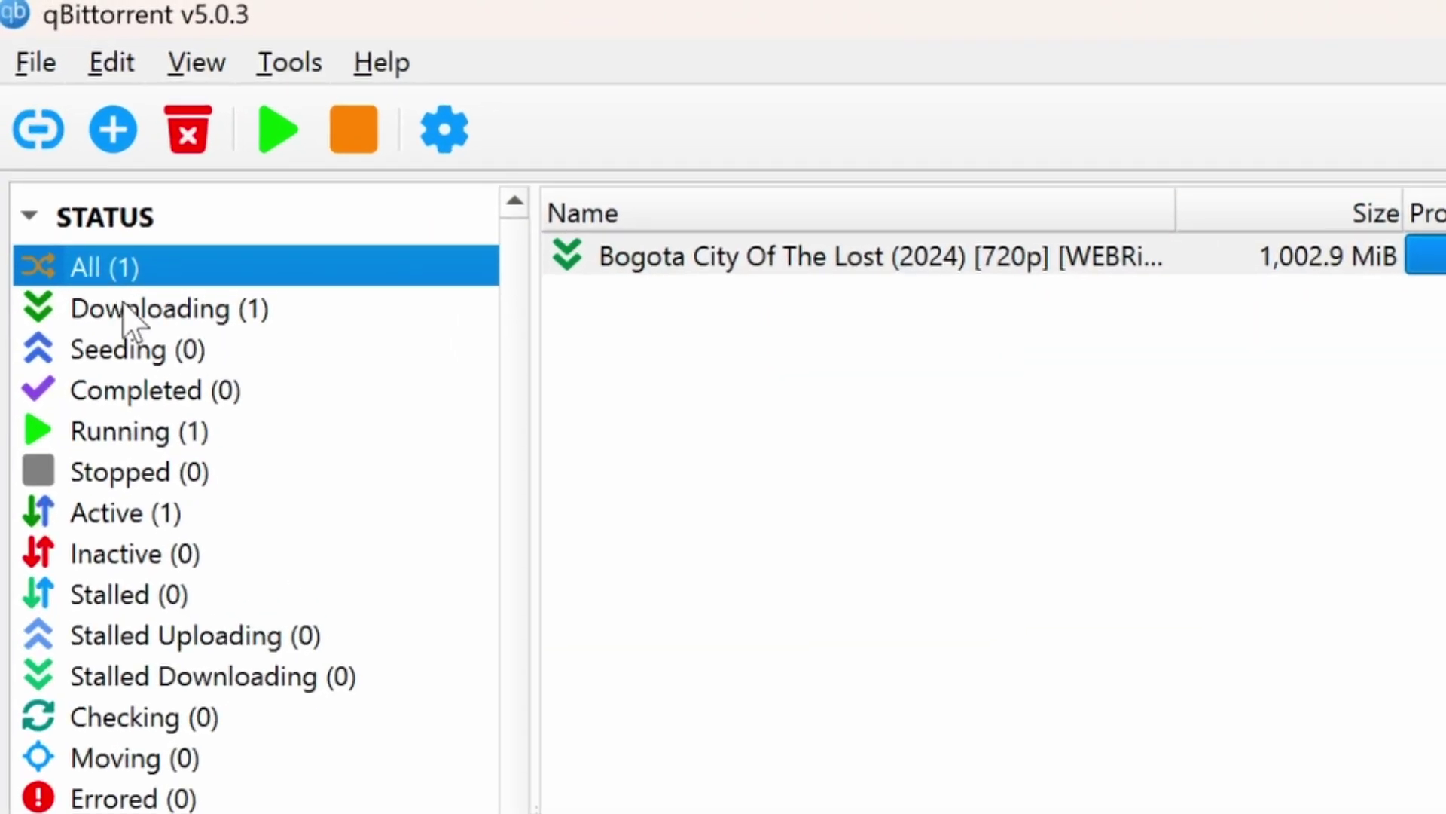
{"action": "left_click", "coordinate": [128, 310]}
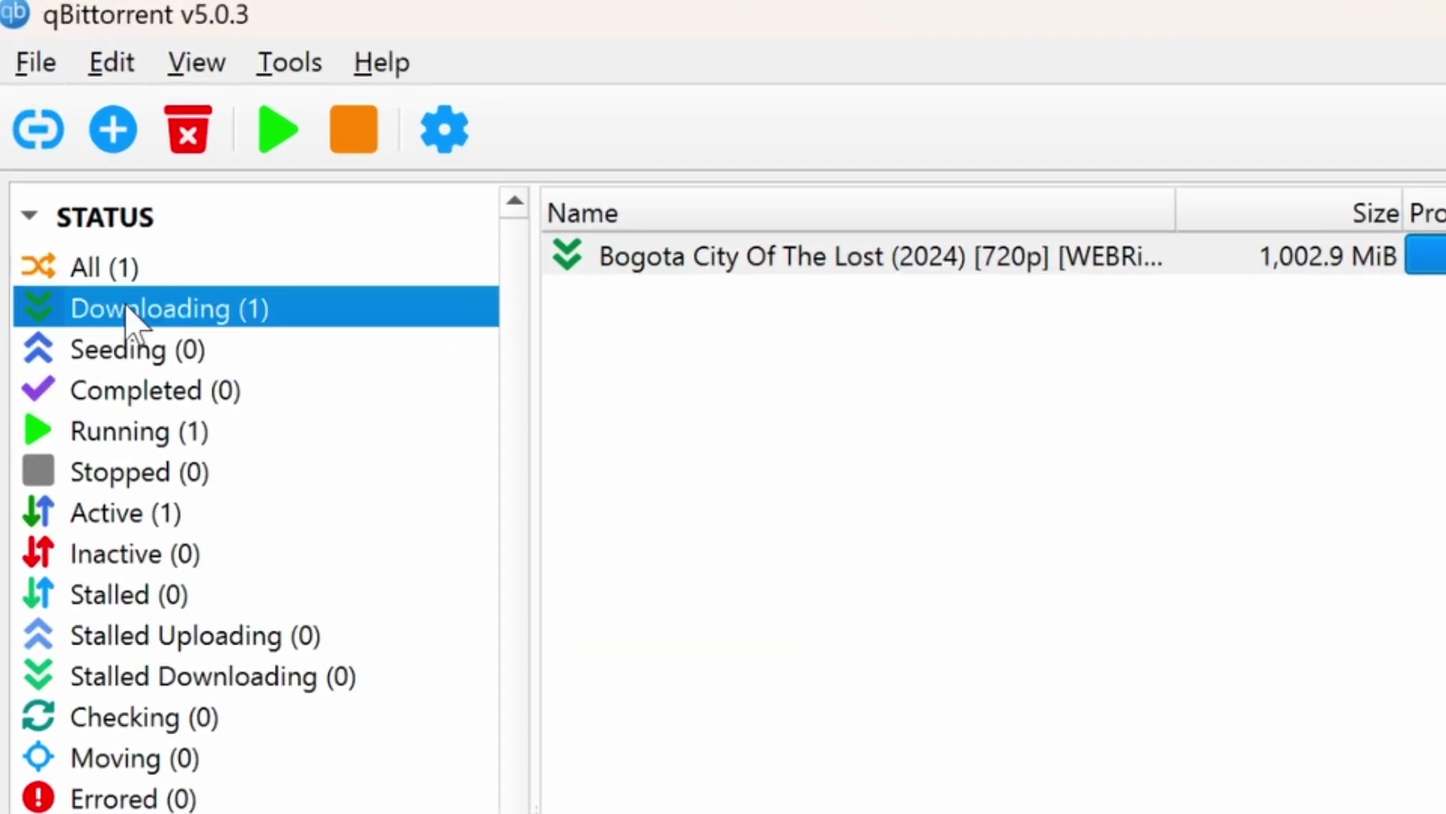
{"action": "left_click", "coordinate": [139, 354]}
{"action": "left_click", "coordinate": [146, 395]}
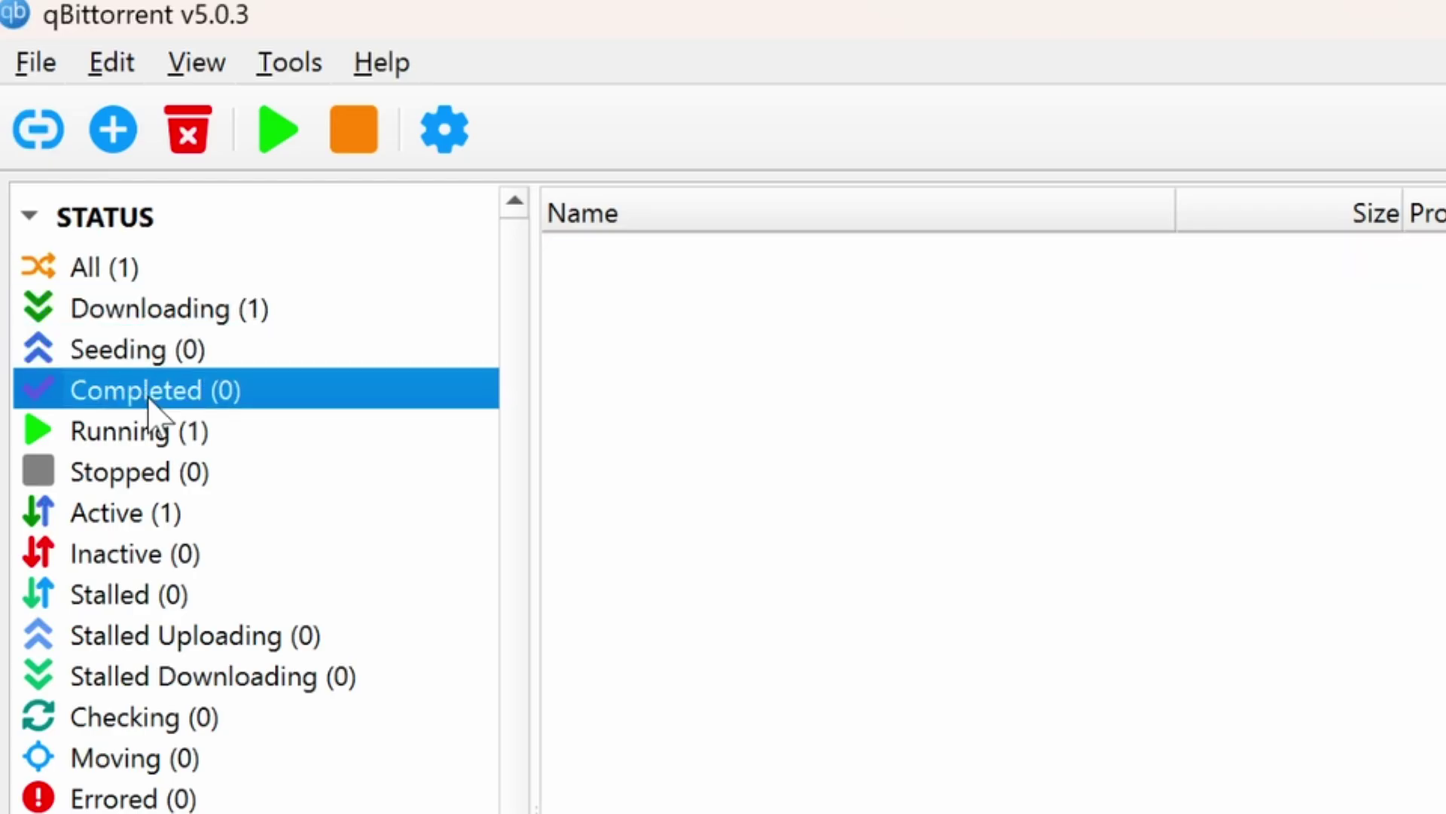
{"action": "left_click", "coordinate": [167, 479]}
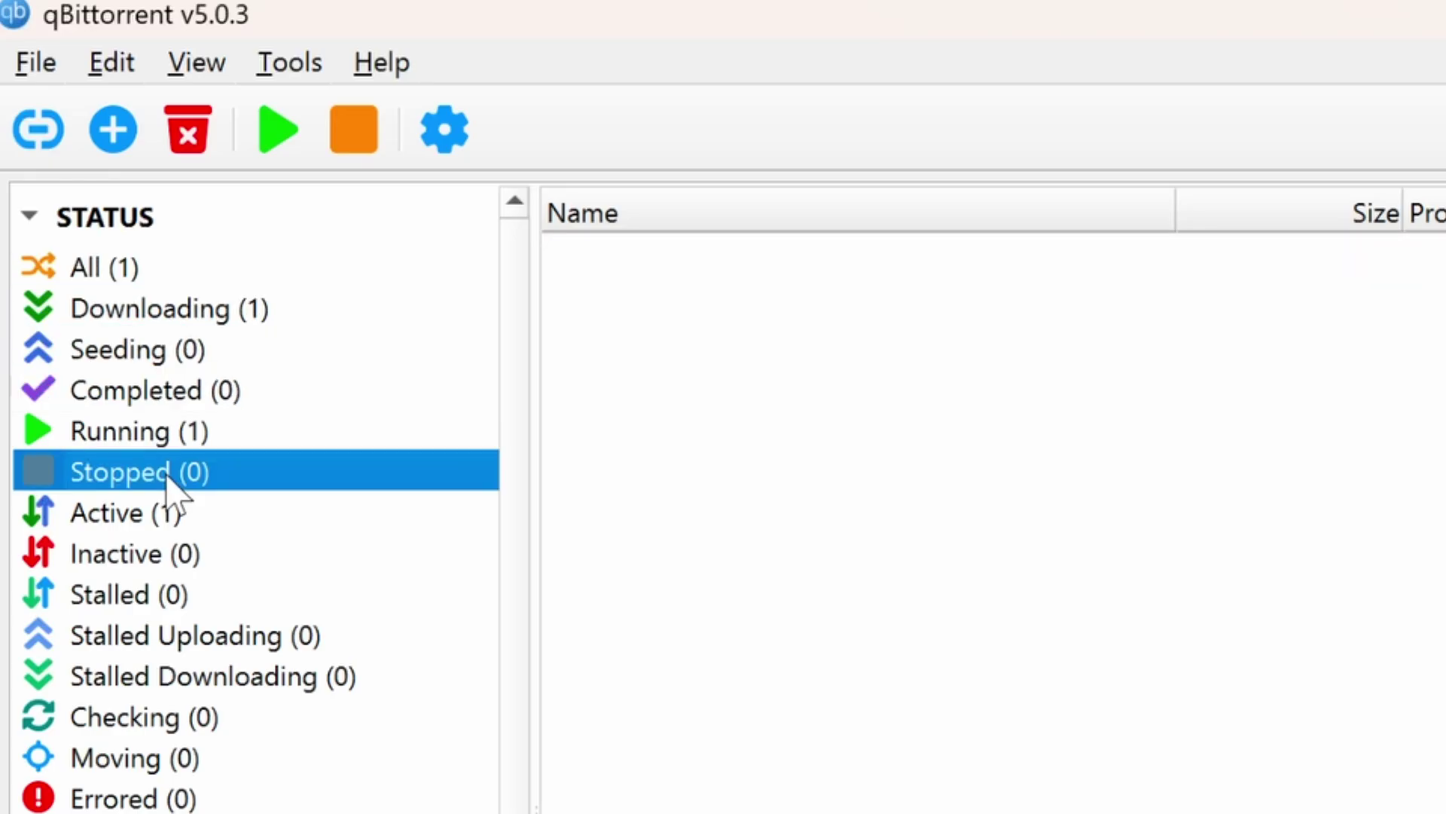
{"action": "left_click", "coordinate": [168, 519]}
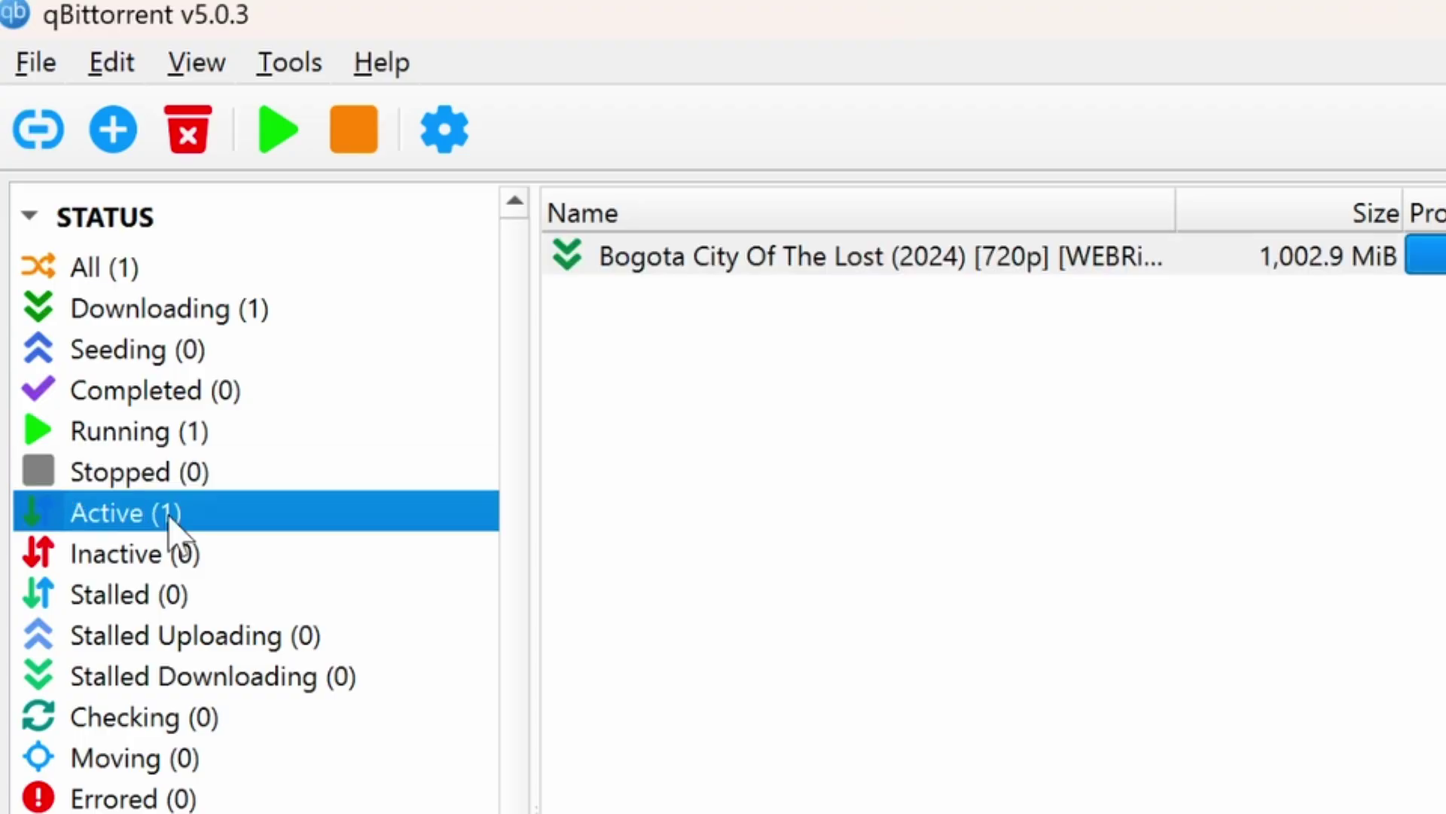
{"action": "left_click", "coordinate": [155, 271]}
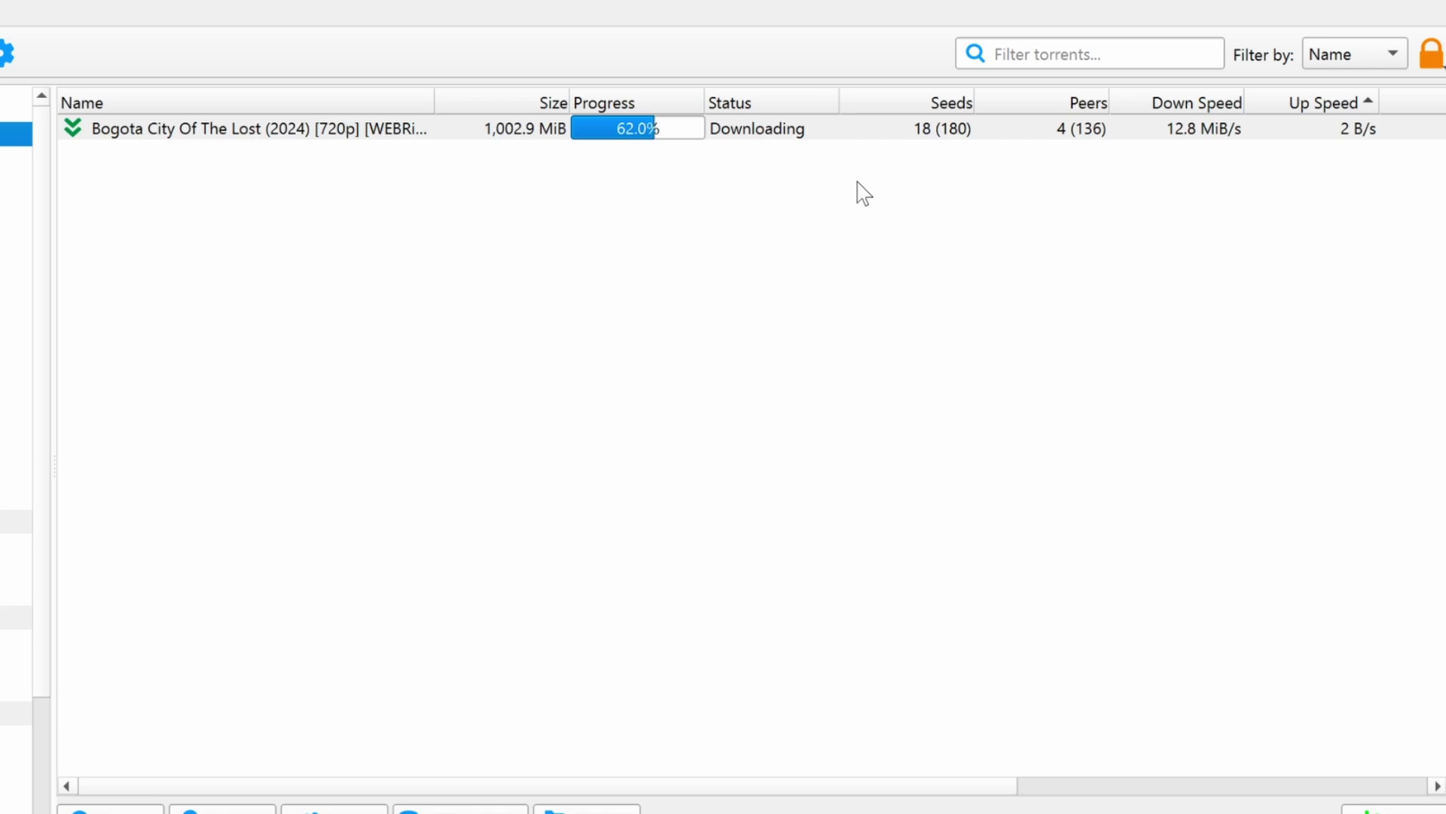
{"action": "left_click", "coordinate": [151, 128]}
{"action": "left_click", "coordinate": [144, 106]}
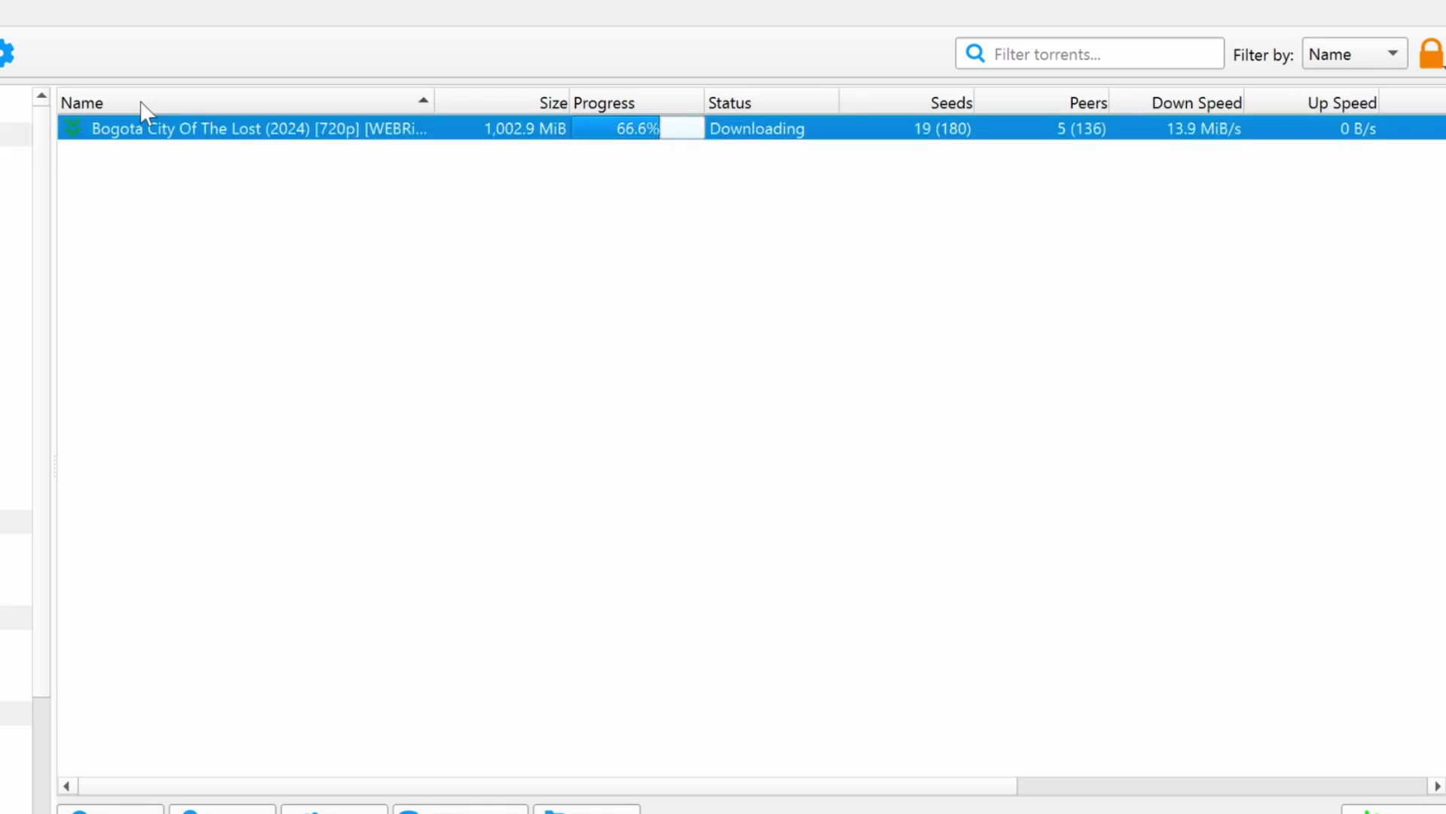
{"action": "left_click", "coordinate": [525, 104]}
{"action": "left_click", "coordinate": [623, 105]}
{"action": "left_click", "coordinate": [752, 105]}
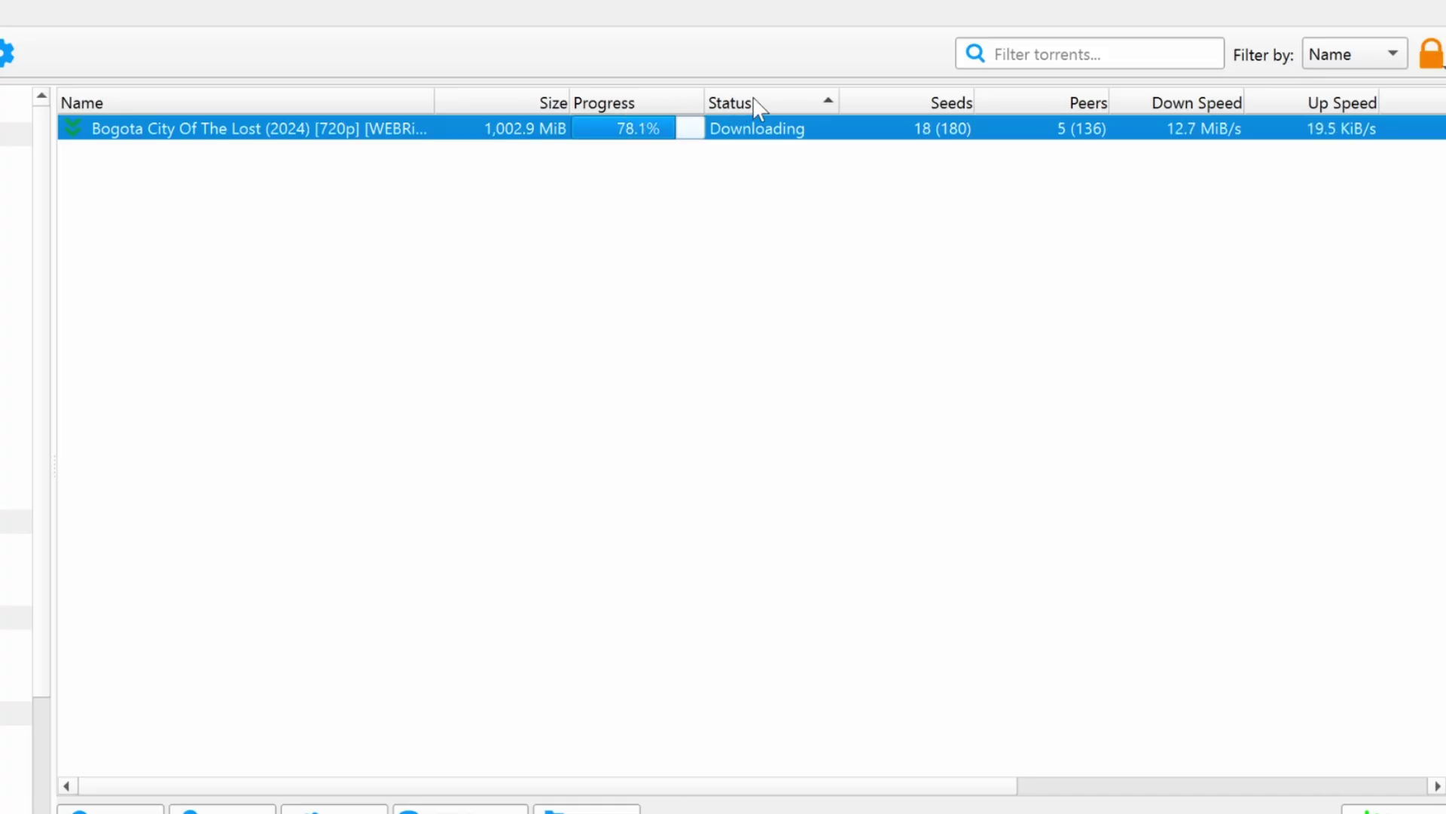
{"action": "left_click", "coordinate": [908, 104]}
{"action": "left_click", "coordinate": [1038, 98]}
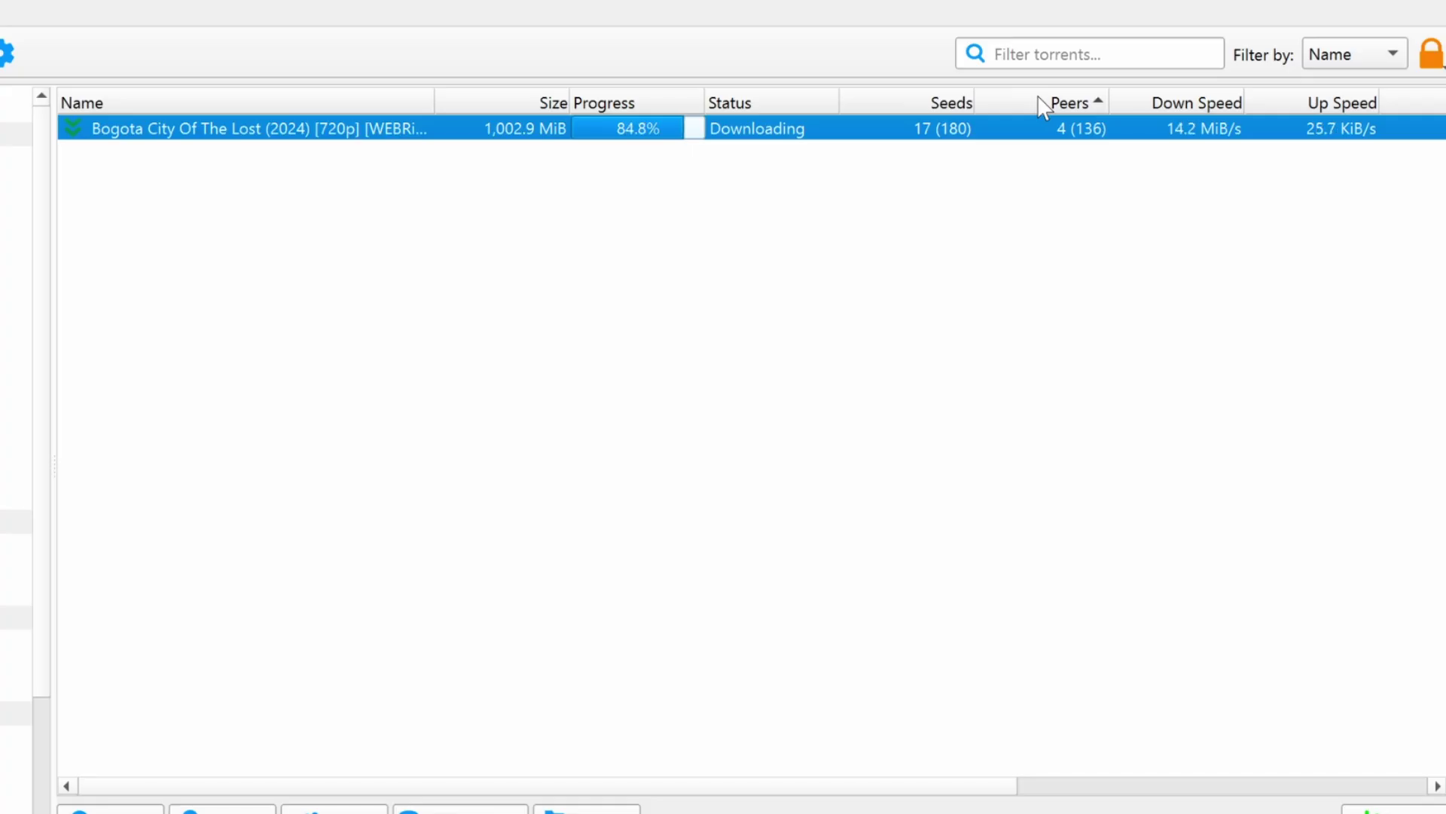
{"action": "left_click", "coordinate": [939, 103]}
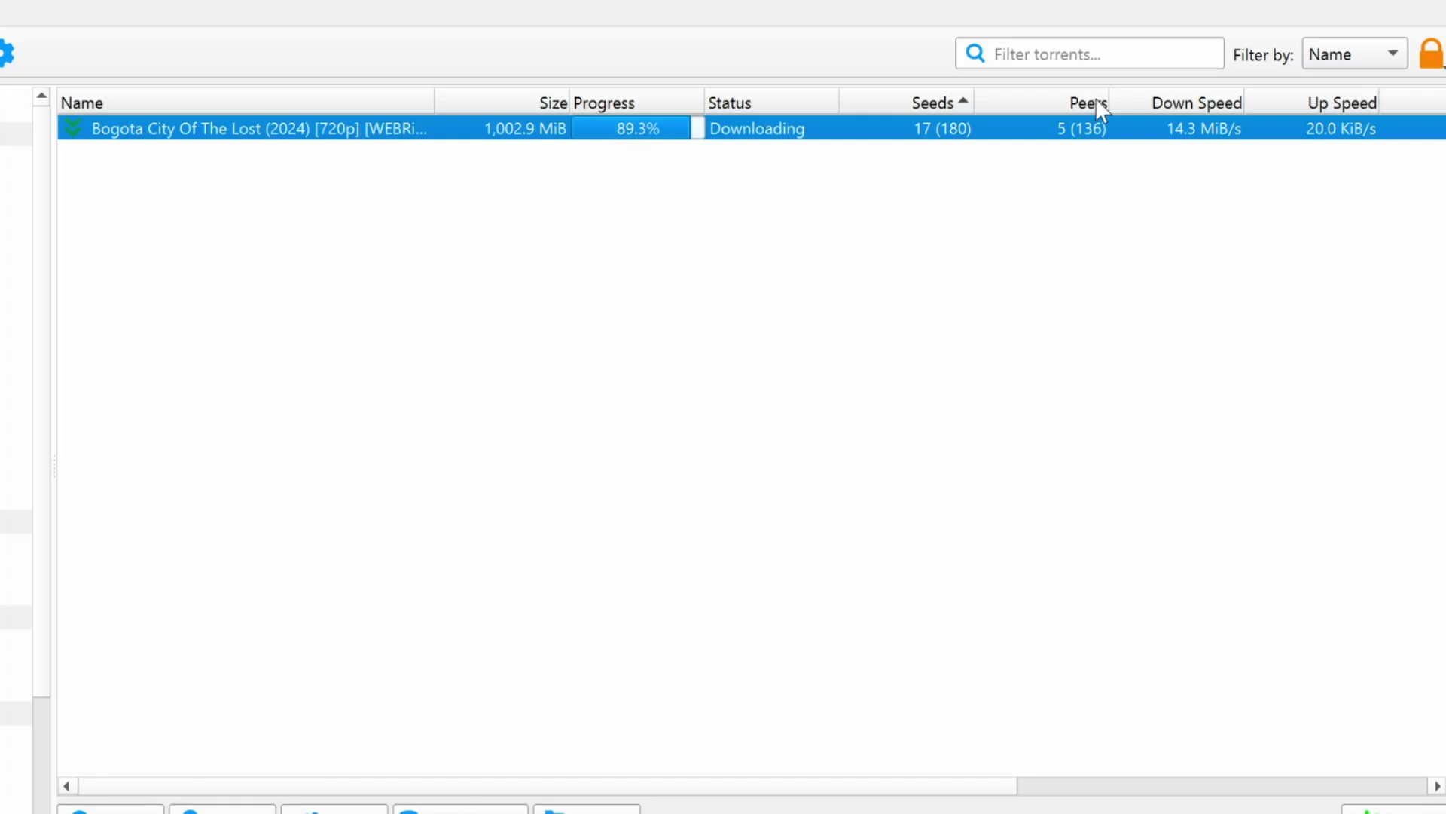
{"action": "left_click", "coordinate": [1166, 103]}
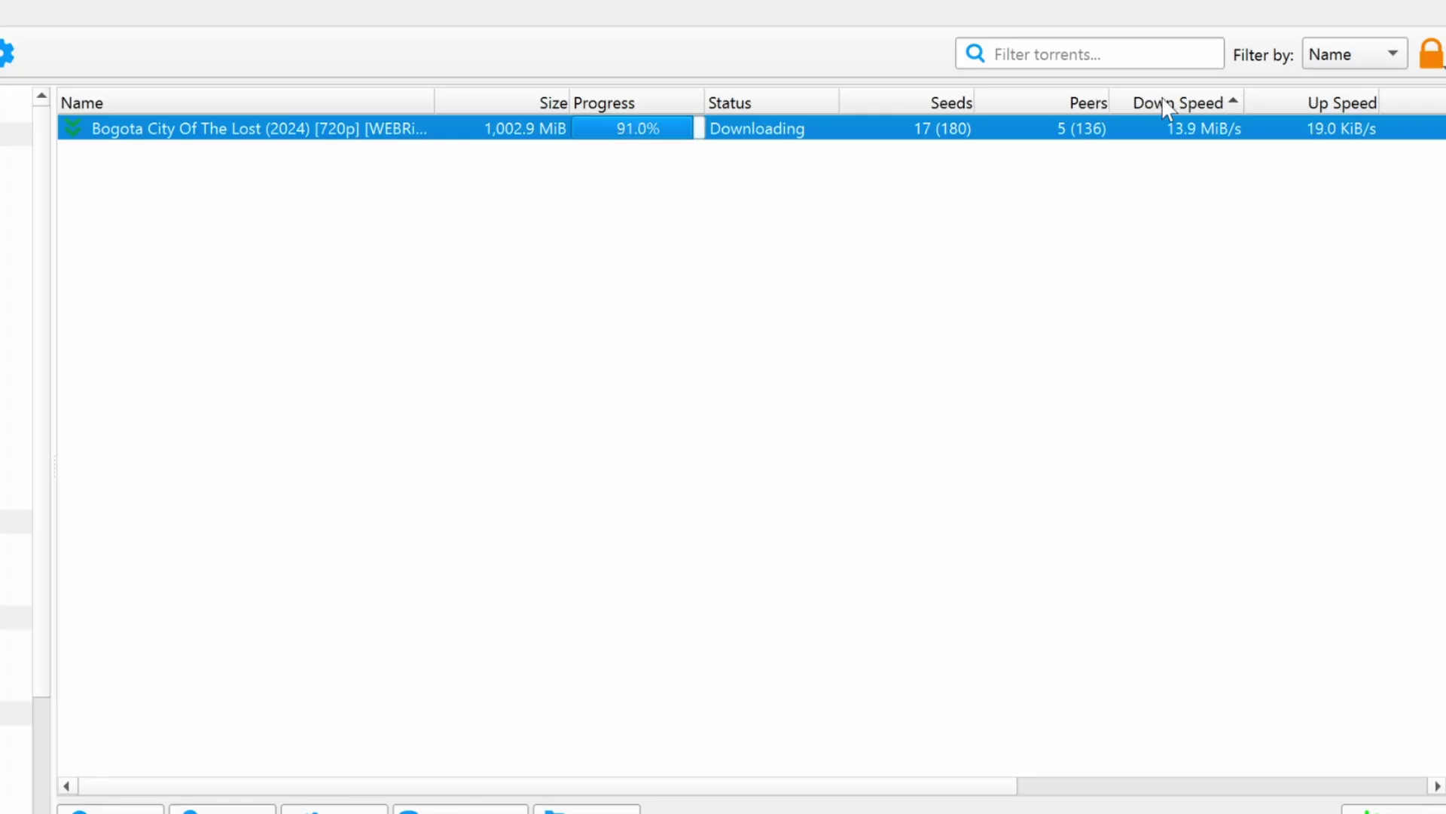
{"action": "left_click", "coordinate": [1316, 101]}
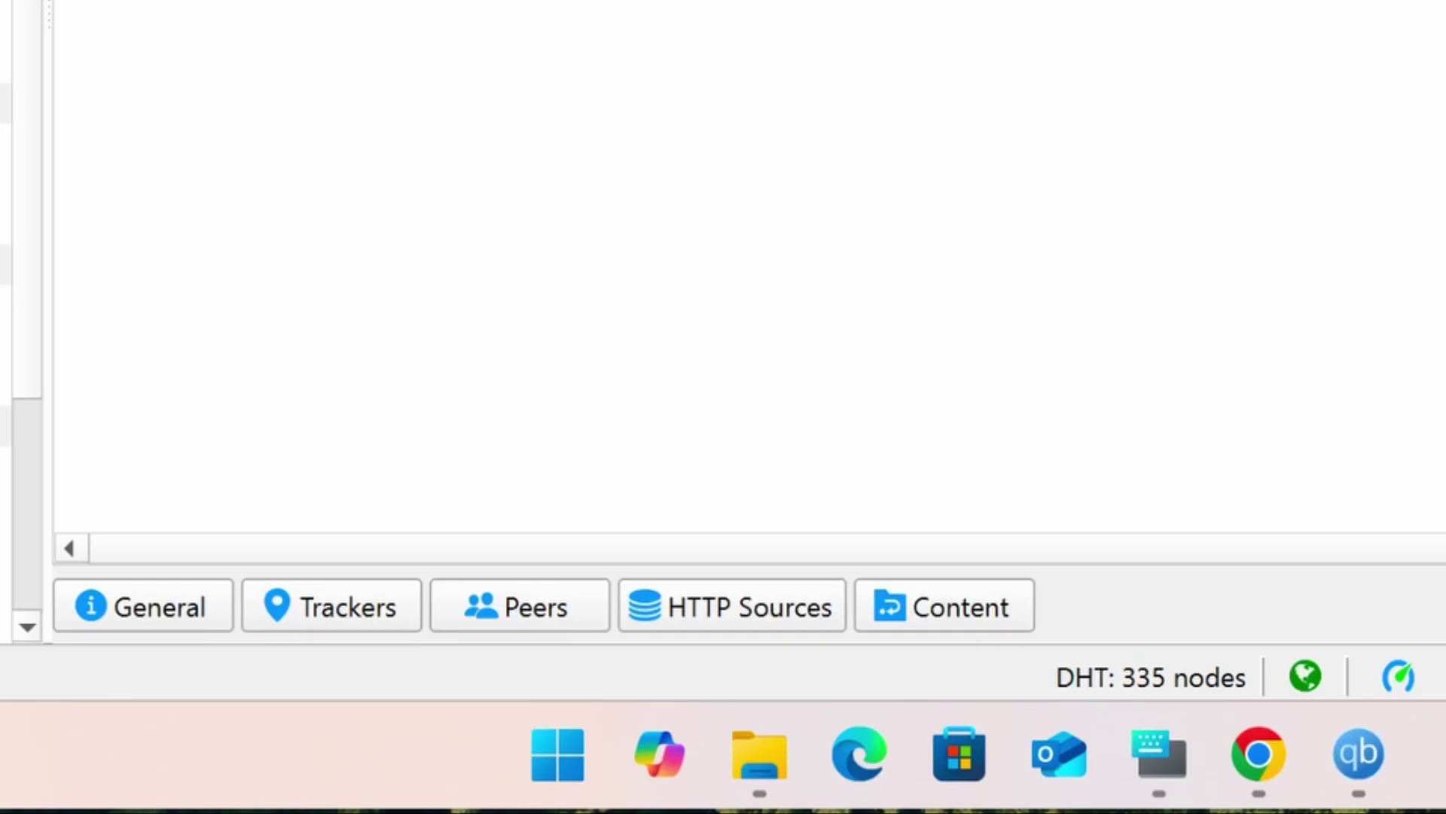
{"action": "left_click", "coordinate": [577, 305]}
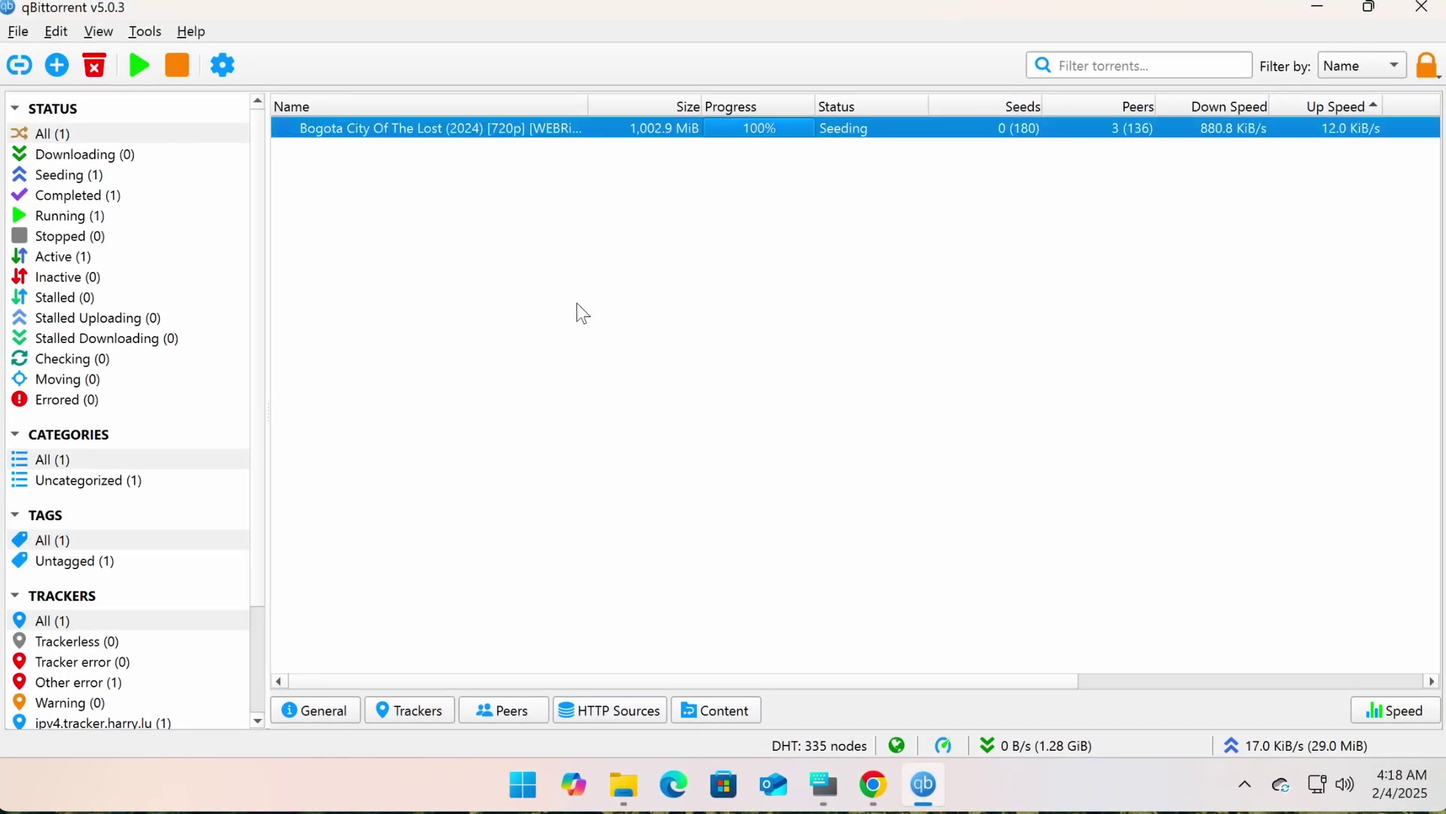
{"action": "left_click", "coordinate": [289, 713]}
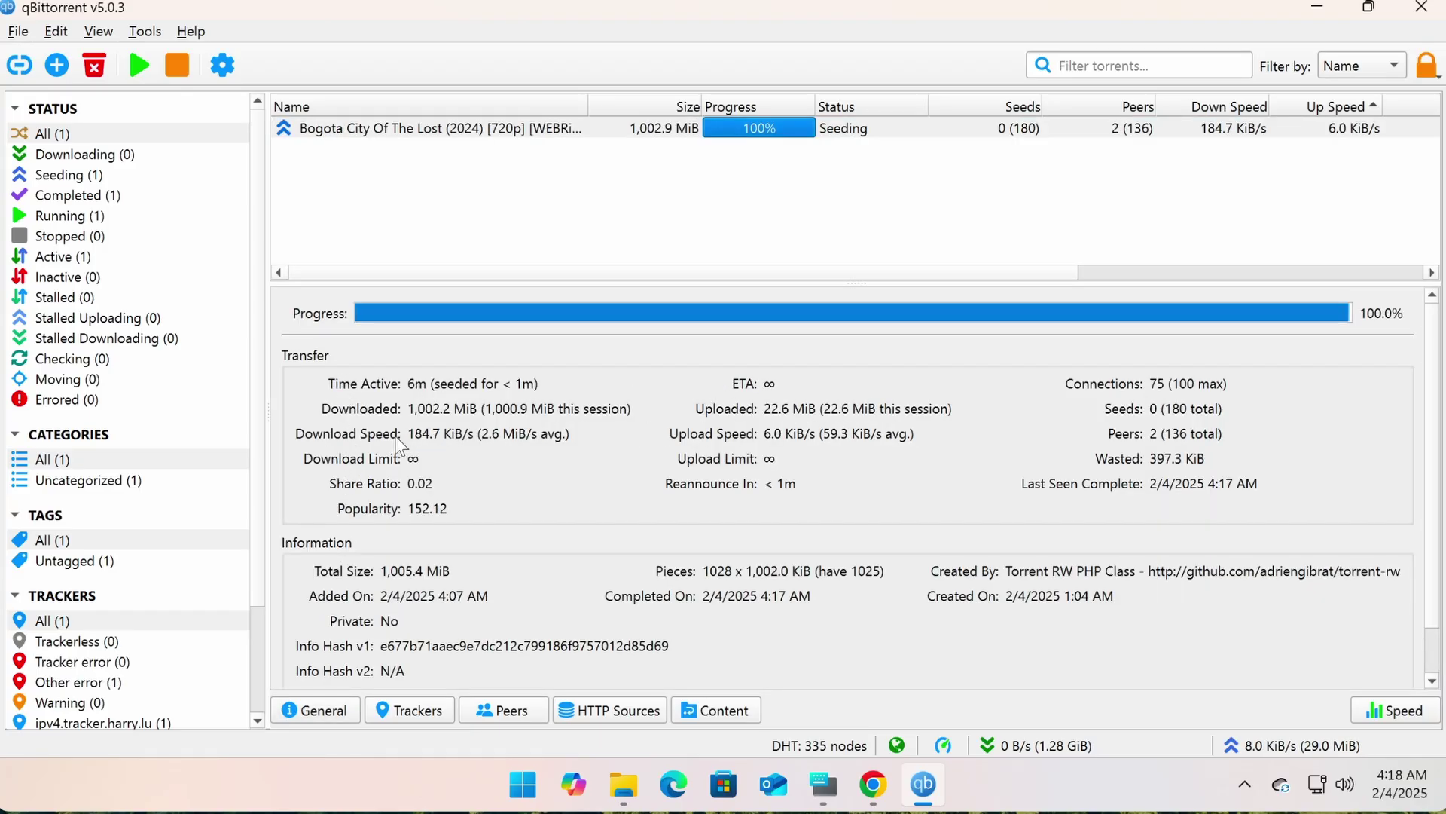
{"action": "left_click", "coordinate": [330, 717]}
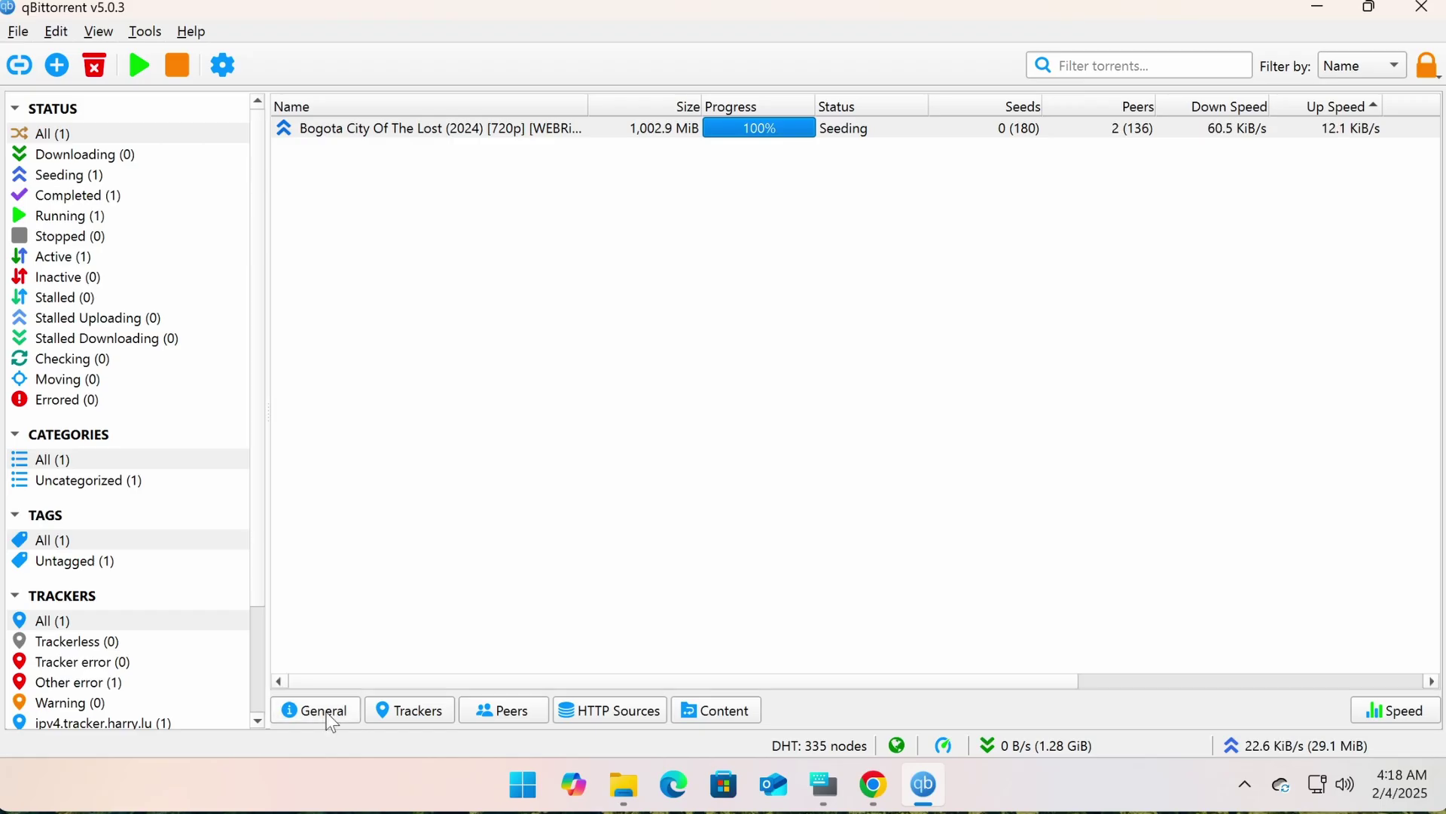
{"action": "left_click", "coordinate": [468, 130]}
Step: Open the film torrent's destination folder, then choose Remove from its context menu
{"action": "right_click", "coordinate": [424, 134]}
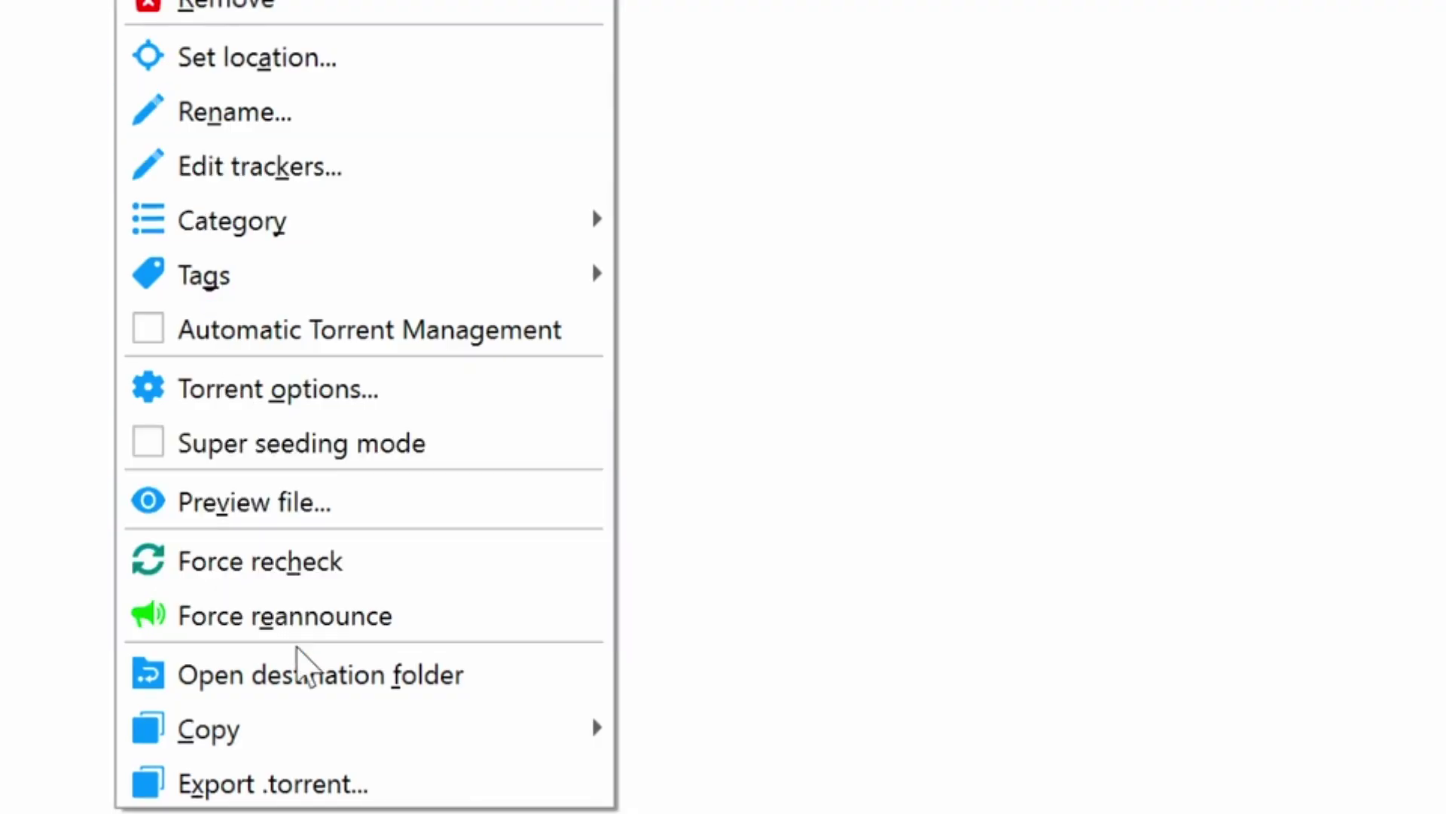
{"action": "left_click", "coordinate": [310, 678]}
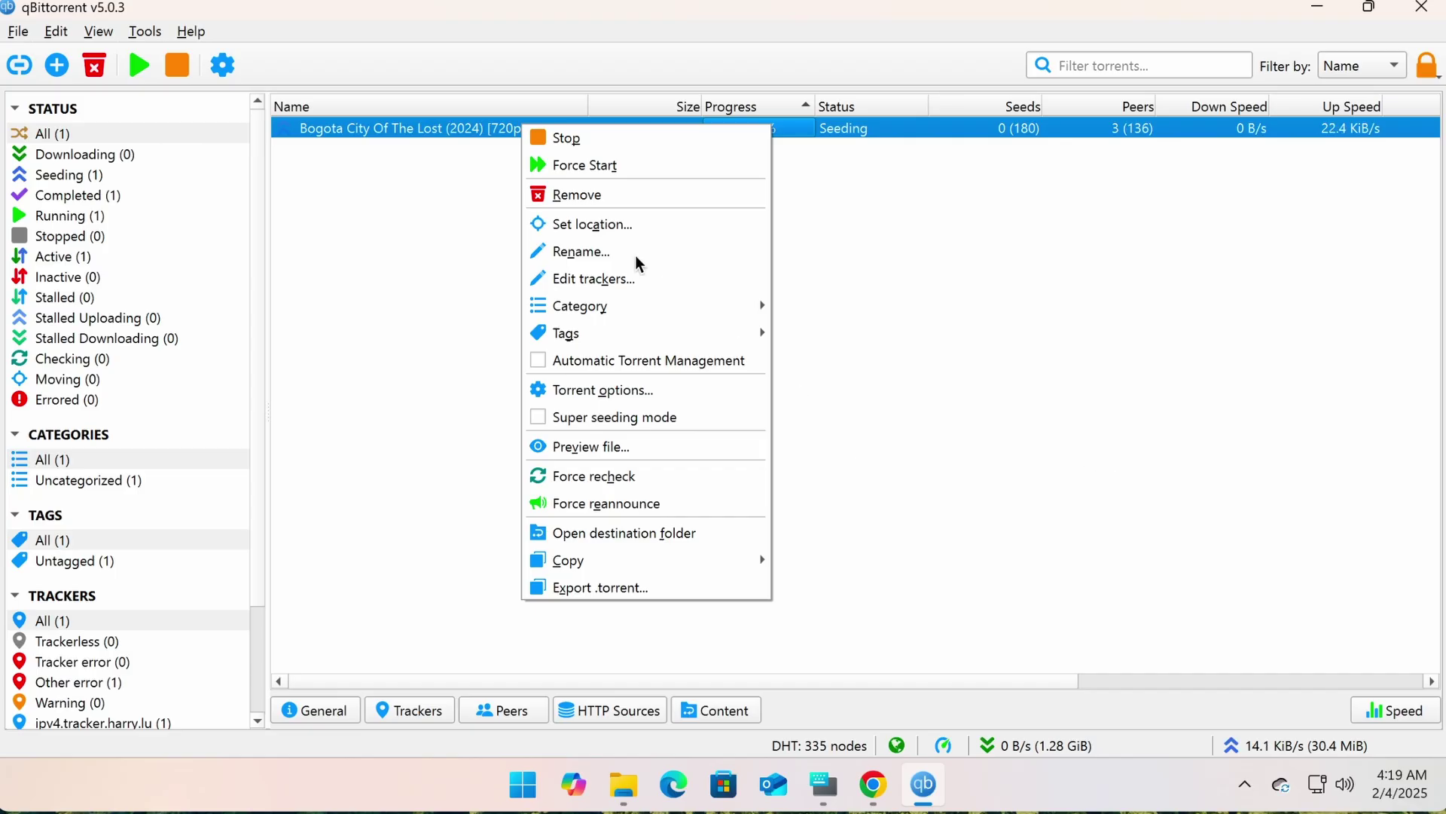
{"action": "left_click", "coordinate": [594, 194]}
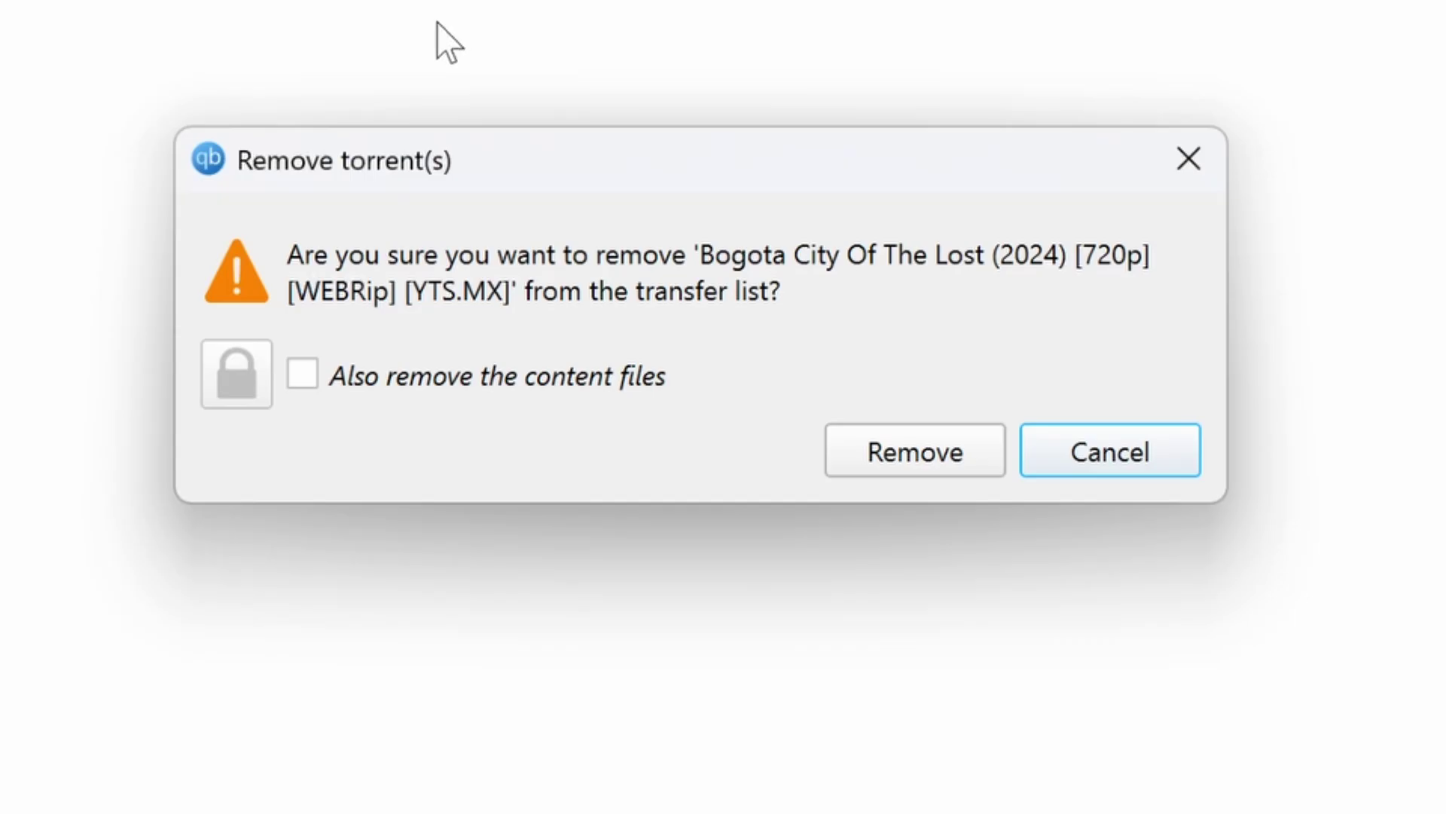
Step: Remove the torrent with 'Also remove the content files' ticked and check its Desktop folder is empty
{"action": "left_click", "coordinate": [304, 376]}
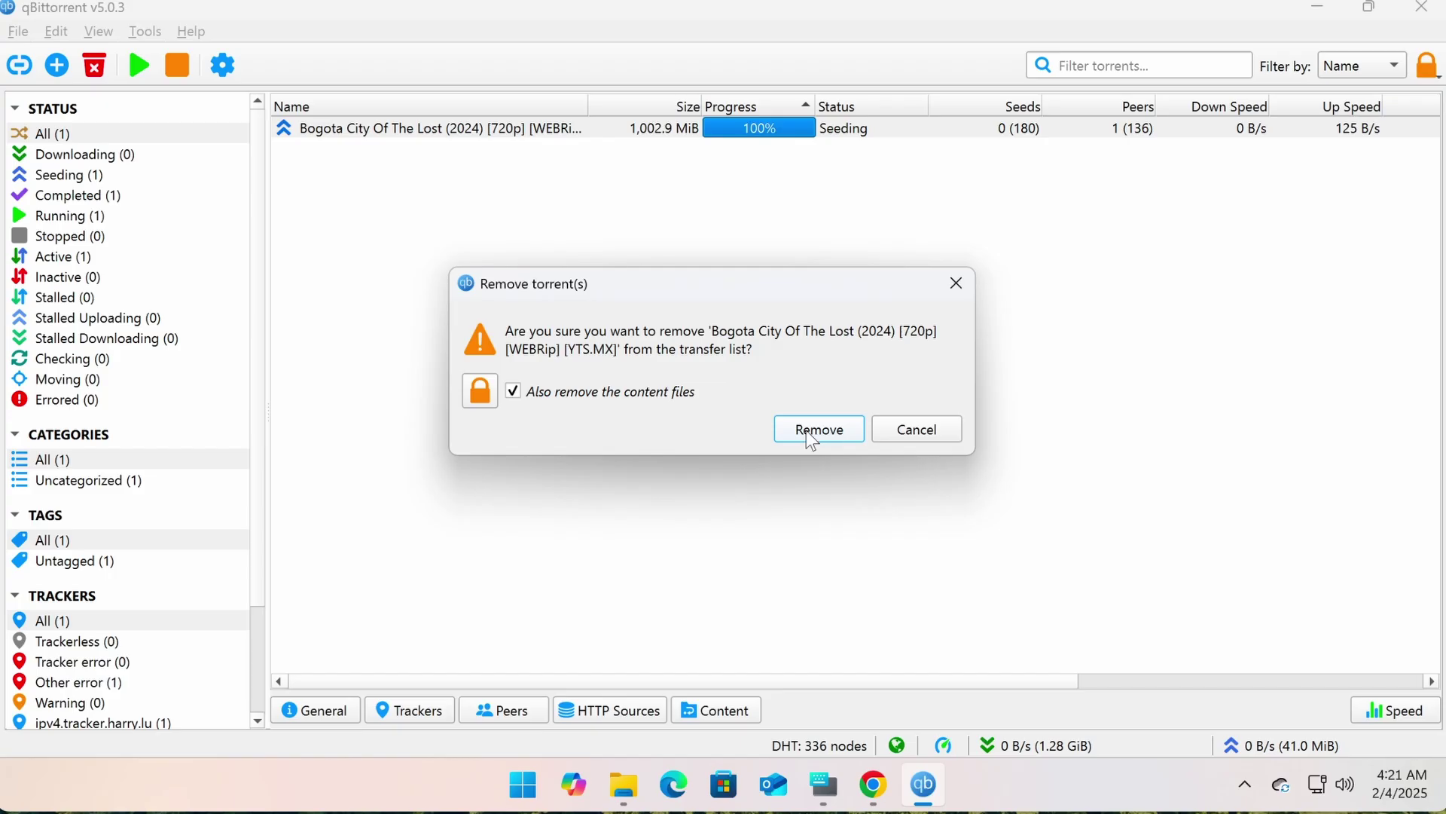
{"action": "left_click", "coordinate": [885, 450]}
{"action": "mouse_move", "coordinate": [623, 785]}
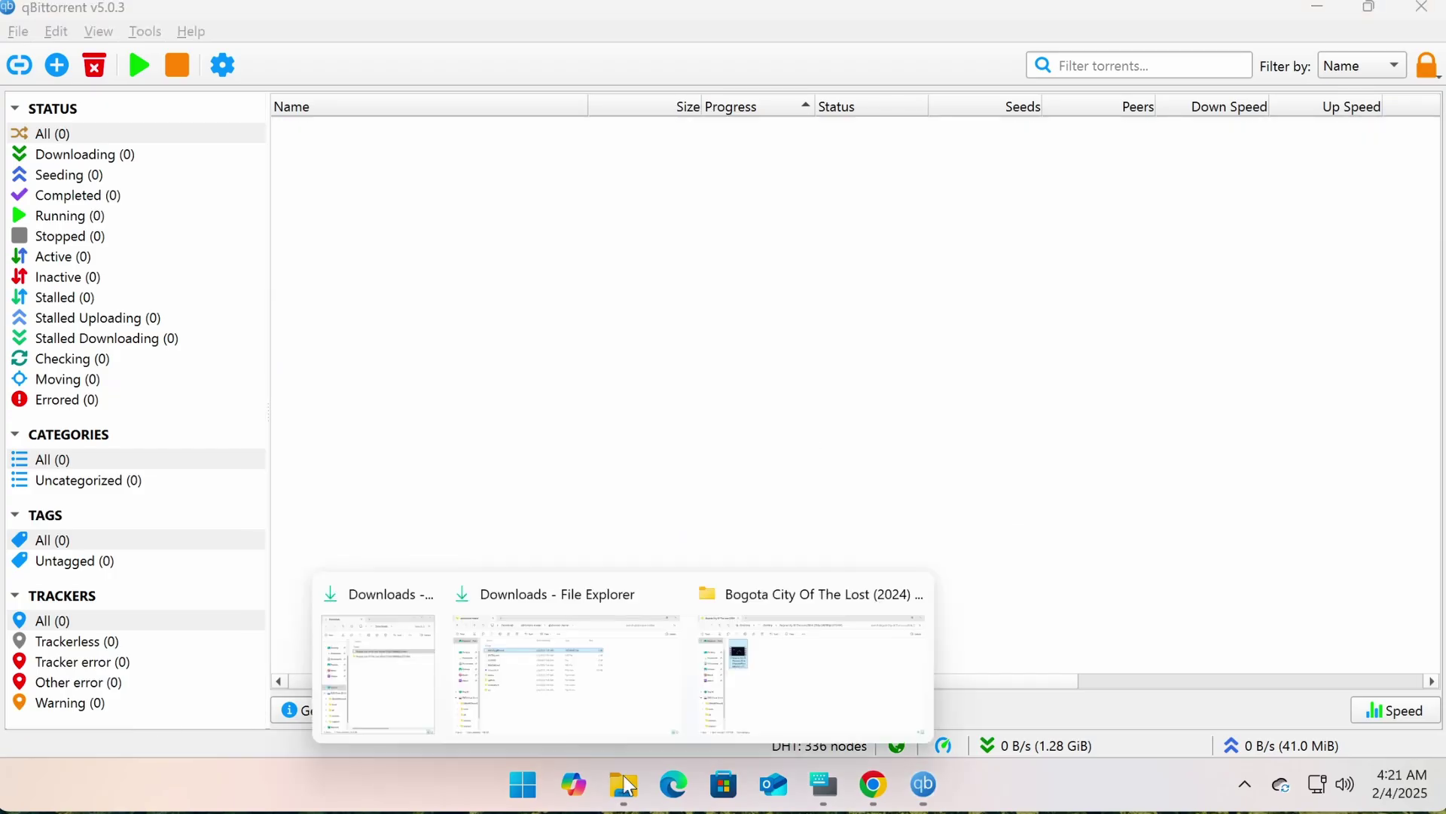
{"action": "left_click", "coordinate": [769, 676]}
{"action": "left_click_drag", "start_coordinate": [430, 221], "coordinate": [617, 329]}
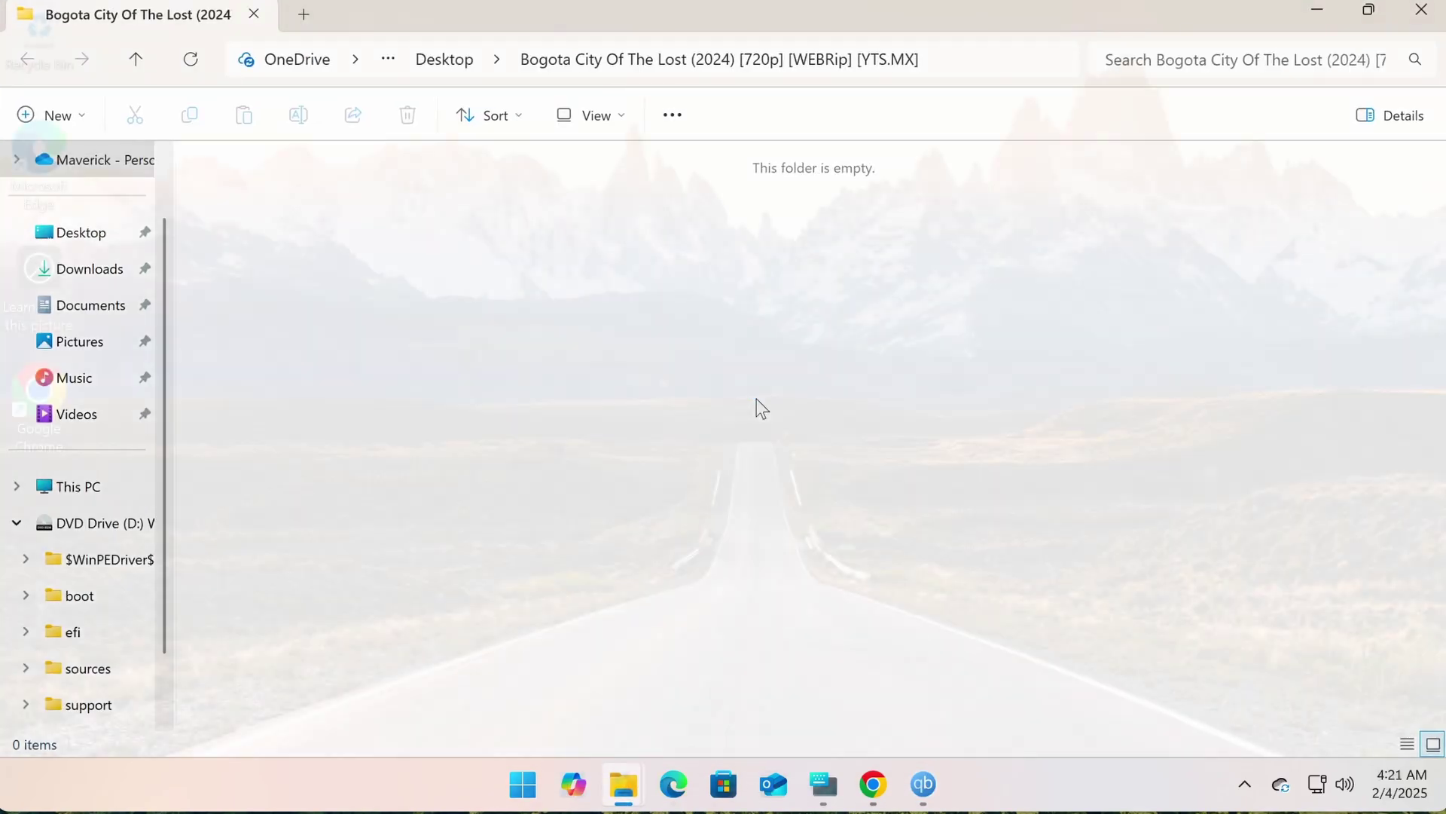
Step: Launch qBittorrent from Recommended in the Start menu
{"action": "left_click", "coordinate": [572, 784]}
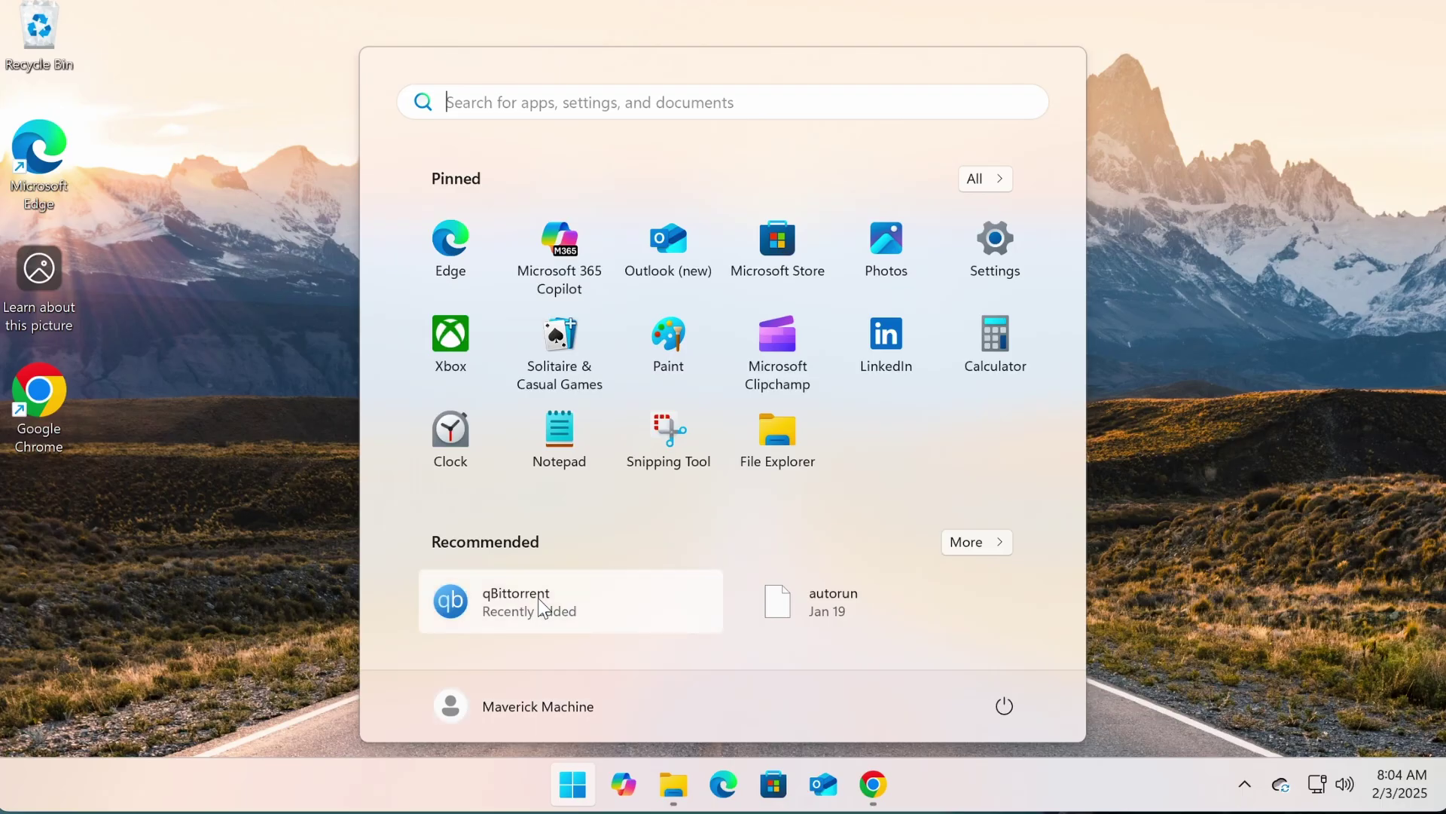
{"action": "left_click", "coordinate": [538, 598]}
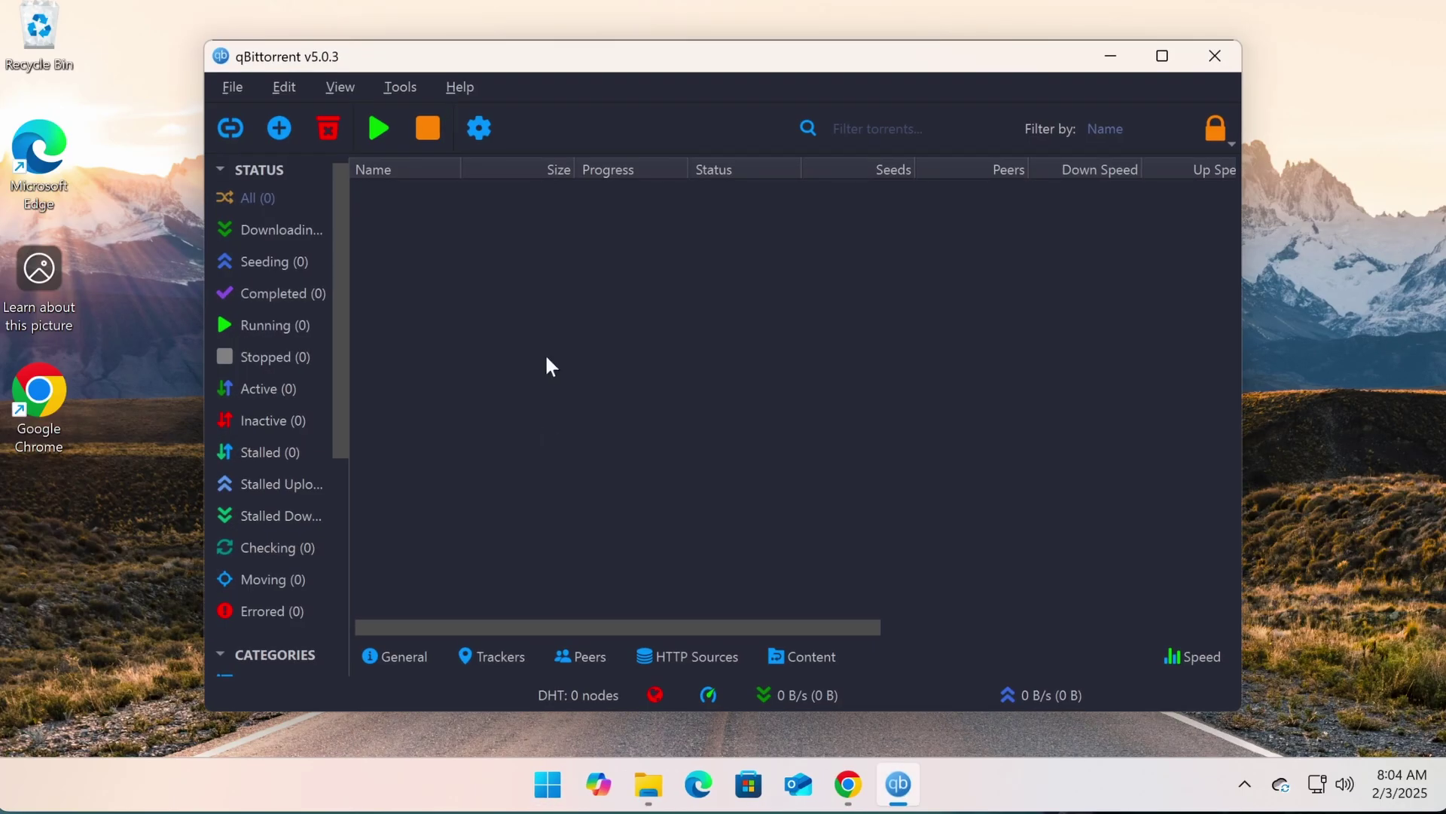